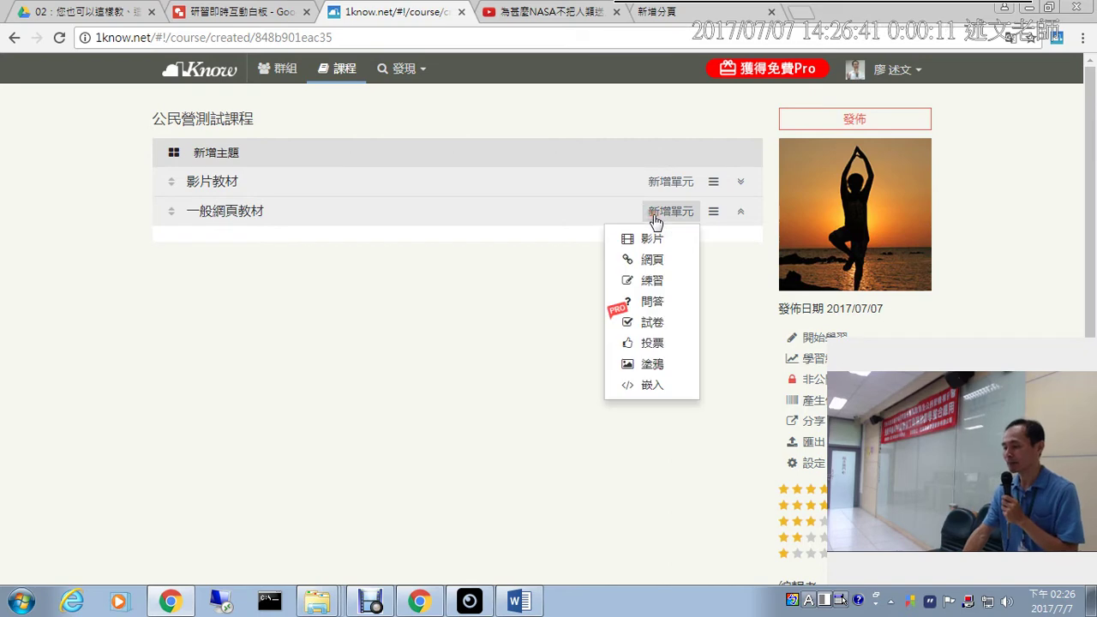
Step: Zoom in on the unit types and mark 網頁, 練習, 問答, 試卷, 投票, 塗鴉 and the PRO badge with pen strokes
{"action": "key", "text": "ctrl+2"}
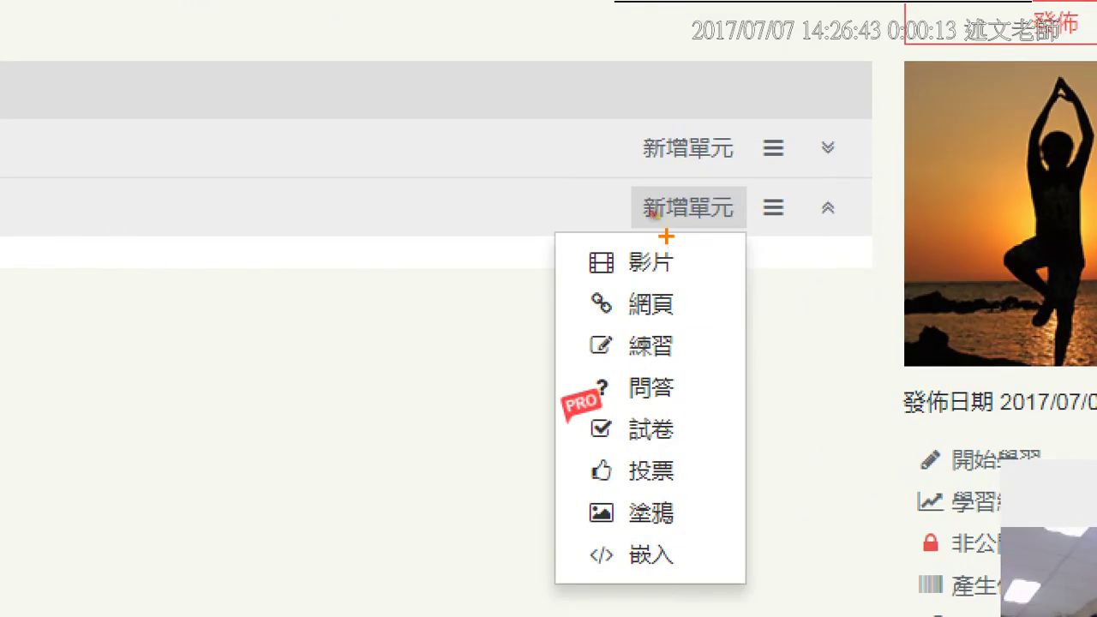
{"action": "left_click_drag", "start_coordinate": [683, 280], "coordinate": [679, 363]}
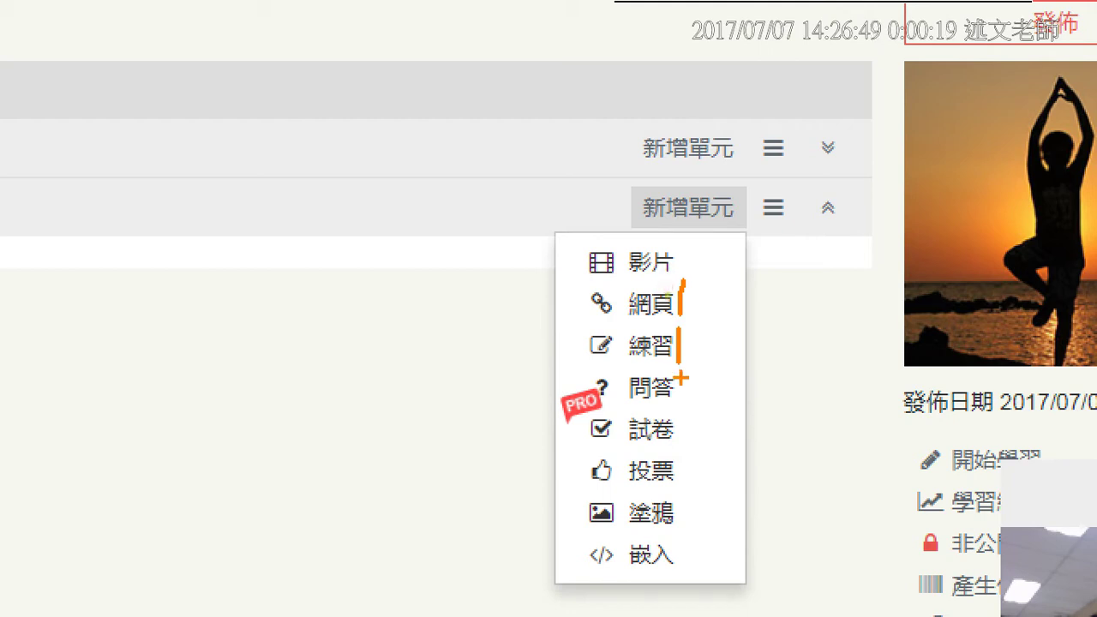
{"action": "left_click_drag", "start_coordinate": [685, 372], "coordinate": [691, 450]}
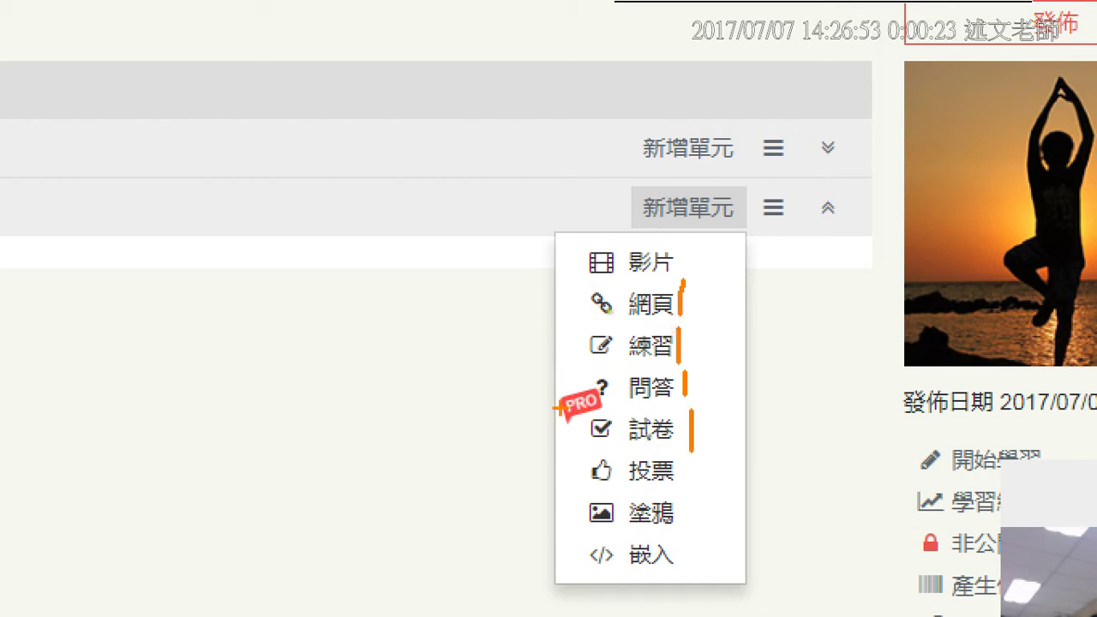
{"action": "left_click_drag", "start_coordinate": [546, 426], "coordinate": [635, 407]}
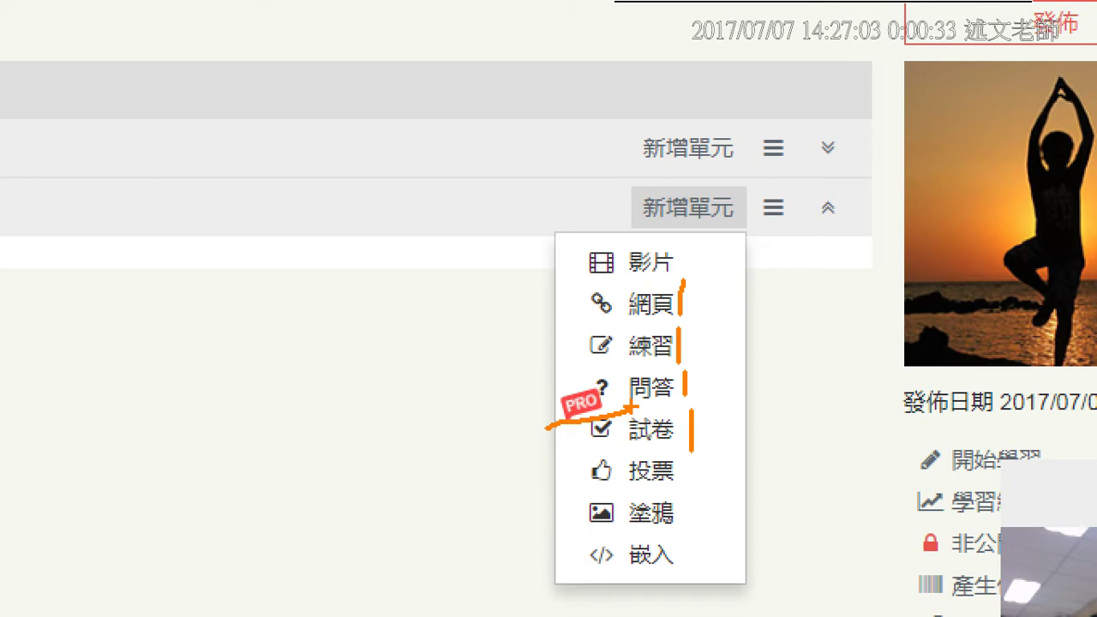
{"action": "left_click_drag", "start_coordinate": [687, 457], "coordinate": [687, 492]}
{"action": "left_click_drag", "start_coordinate": [687, 501], "coordinate": [687, 537]}
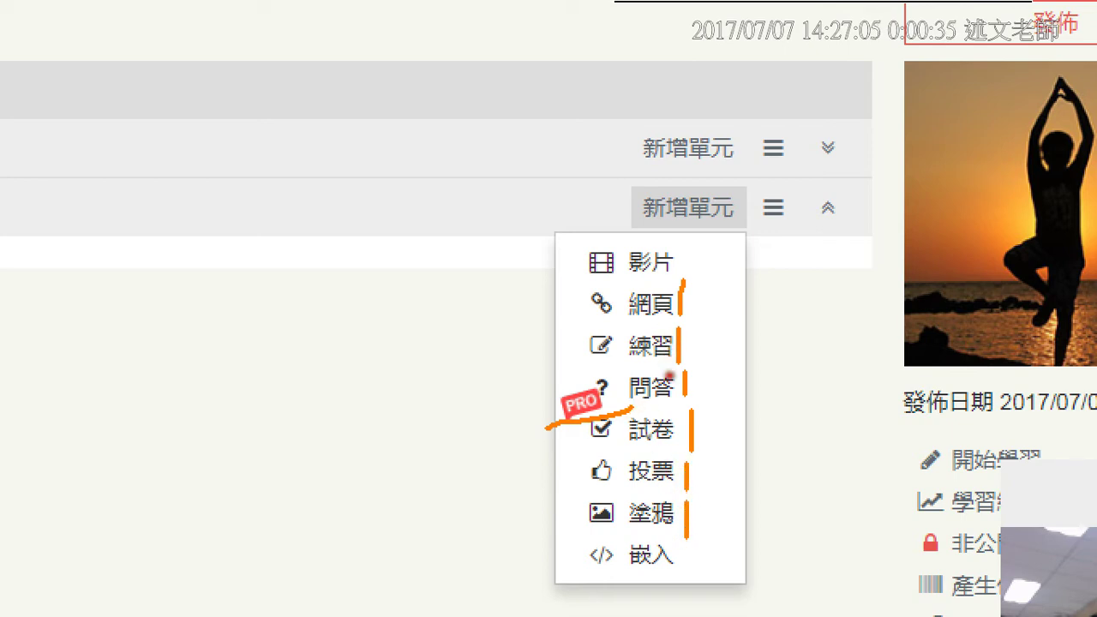
{"action": "left_click_drag", "start_coordinate": [547, 322], "coordinate": [746, 319]}
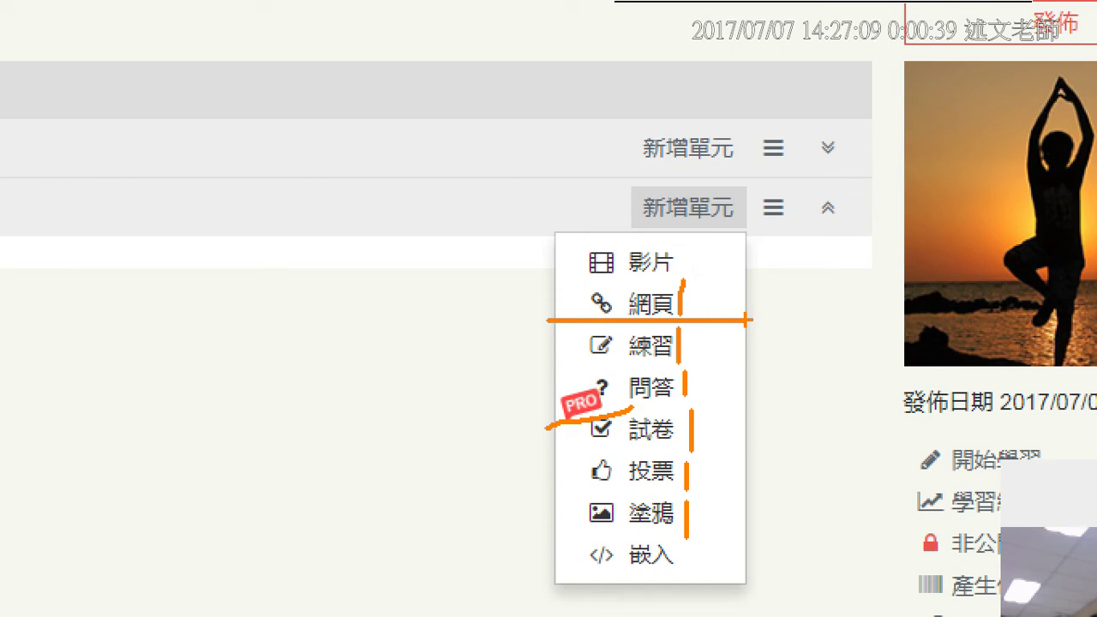
{"action": "key", "text": "Escape"}
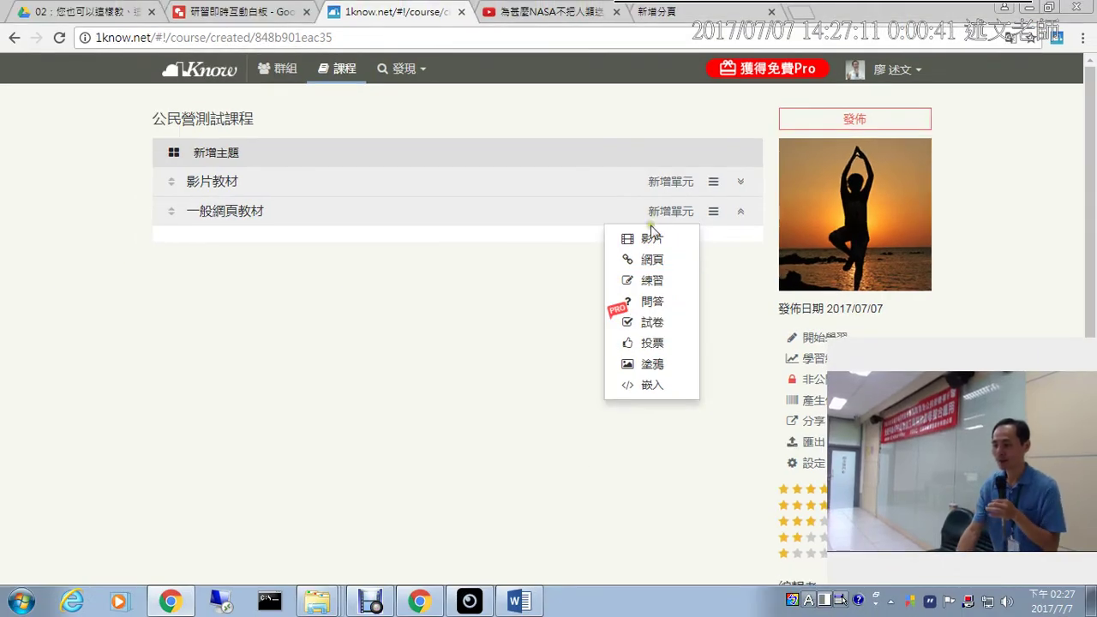
Step: Start a 網頁 unit in the 一般網頁教材 topic, and open tw.yahoo.com's news story on the 19-county heavy rain alert in the blank tab
{"action": "left_click", "coordinate": [644, 262]}
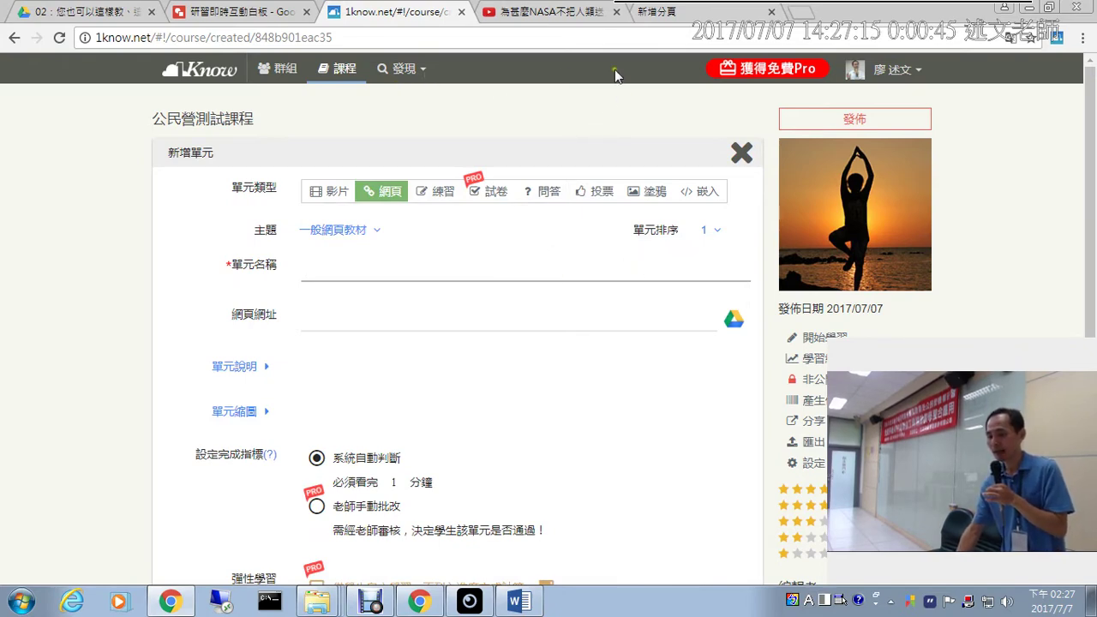
{"action": "left_click", "coordinate": [724, 12]}
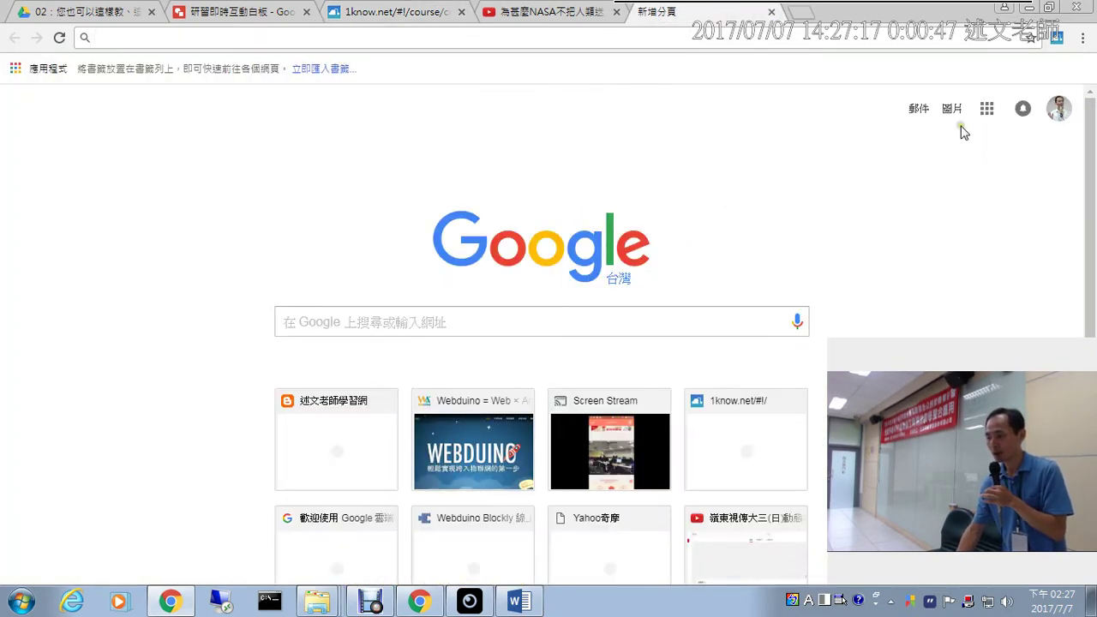
{"action": "type", "text": "t"}
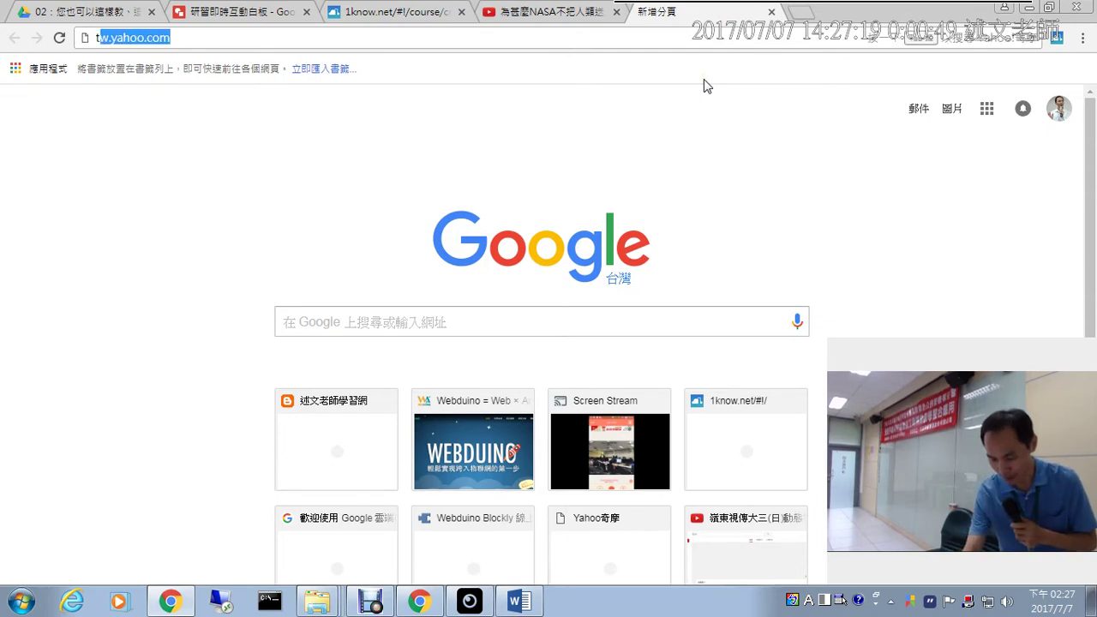
{"action": "type", "text": "w"}
{"action": "key", "text": "Return"}
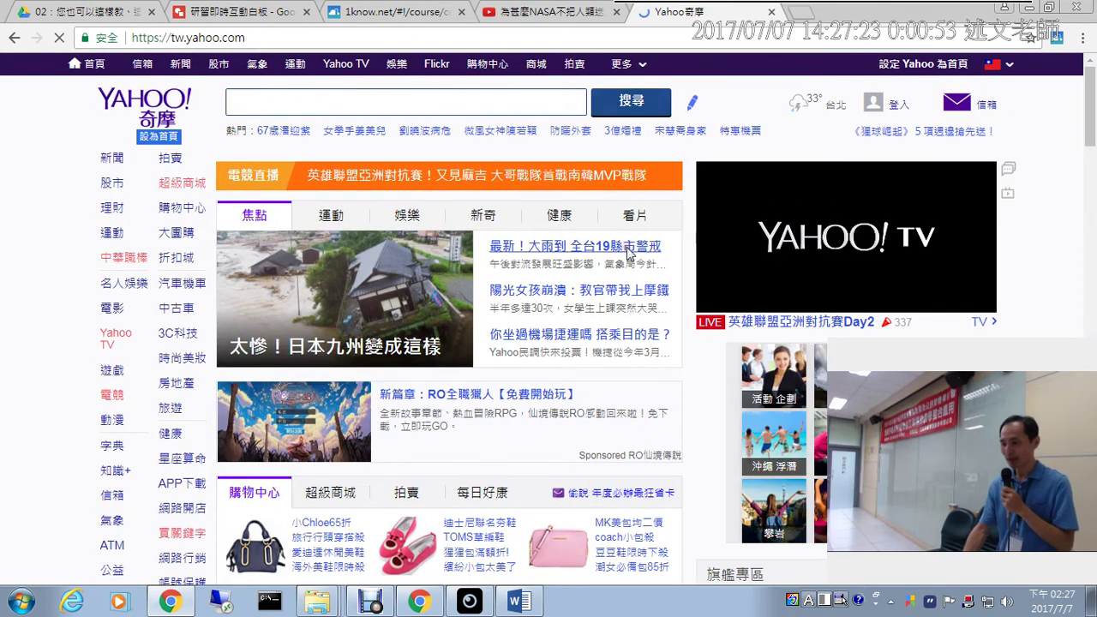
{"action": "left_click", "coordinate": [628, 253]}
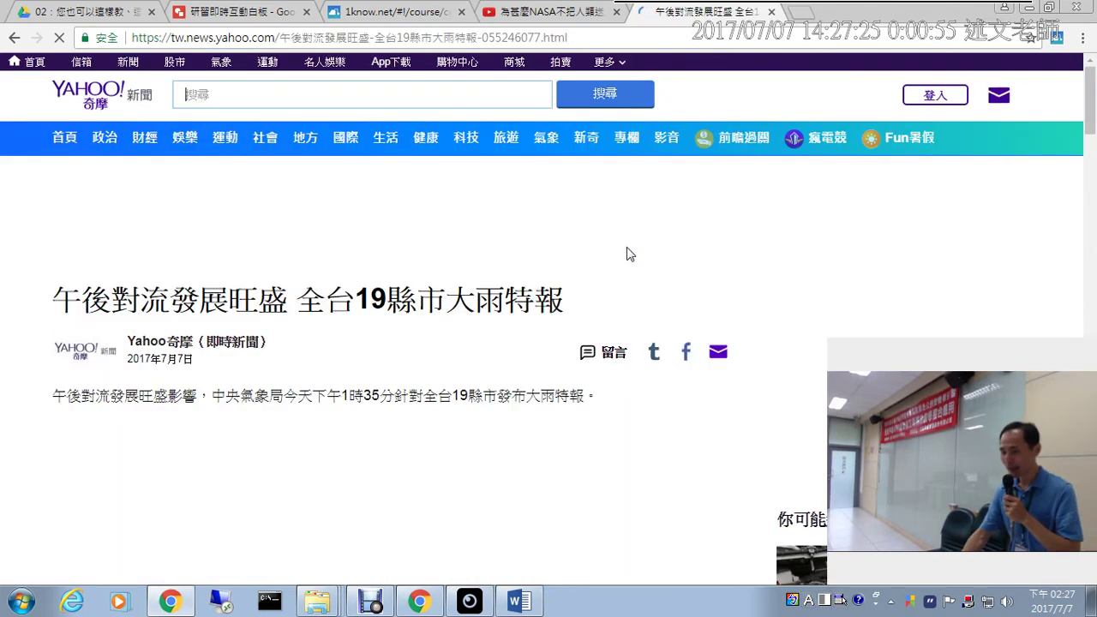
Step: Copy the news article's address and paste it as the new unit's web page URL
{"action": "right_click", "coordinate": [501, 37]}
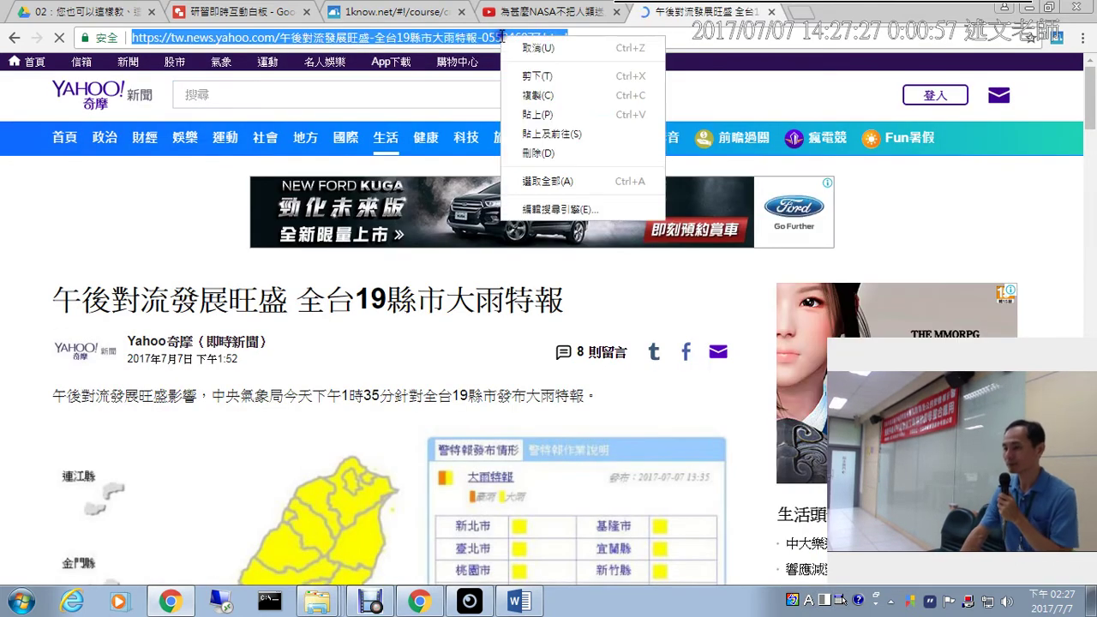
{"action": "left_click", "coordinate": [537, 95]}
{"action": "left_click", "coordinate": [420, 13]}
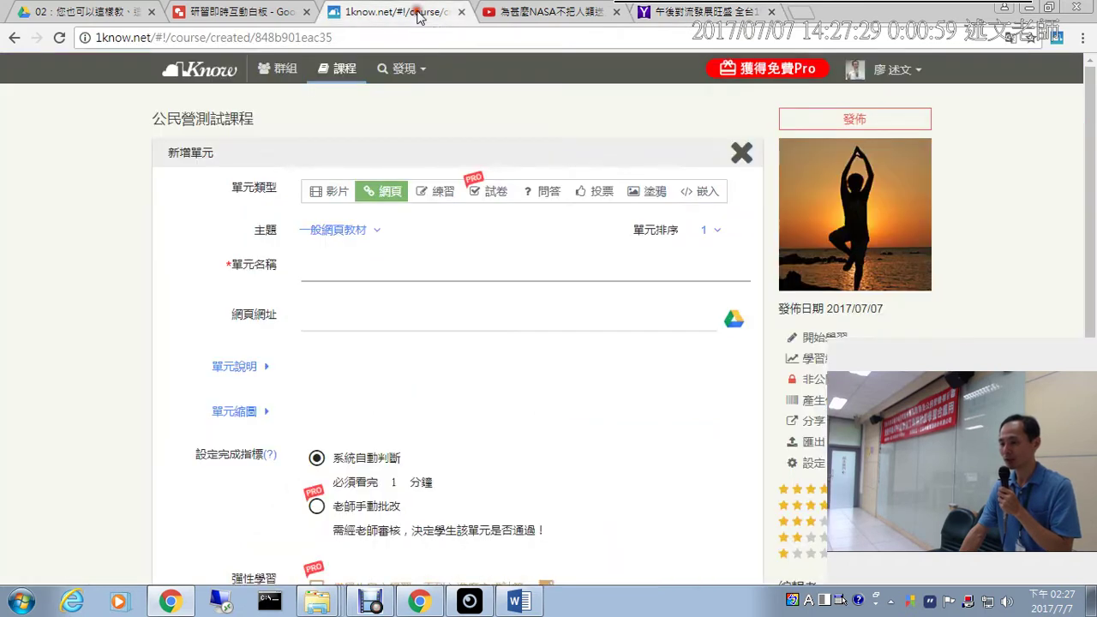
{"action": "left_click", "coordinate": [380, 320]}
{"action": "right_click", "coordinate": [379, 322]}
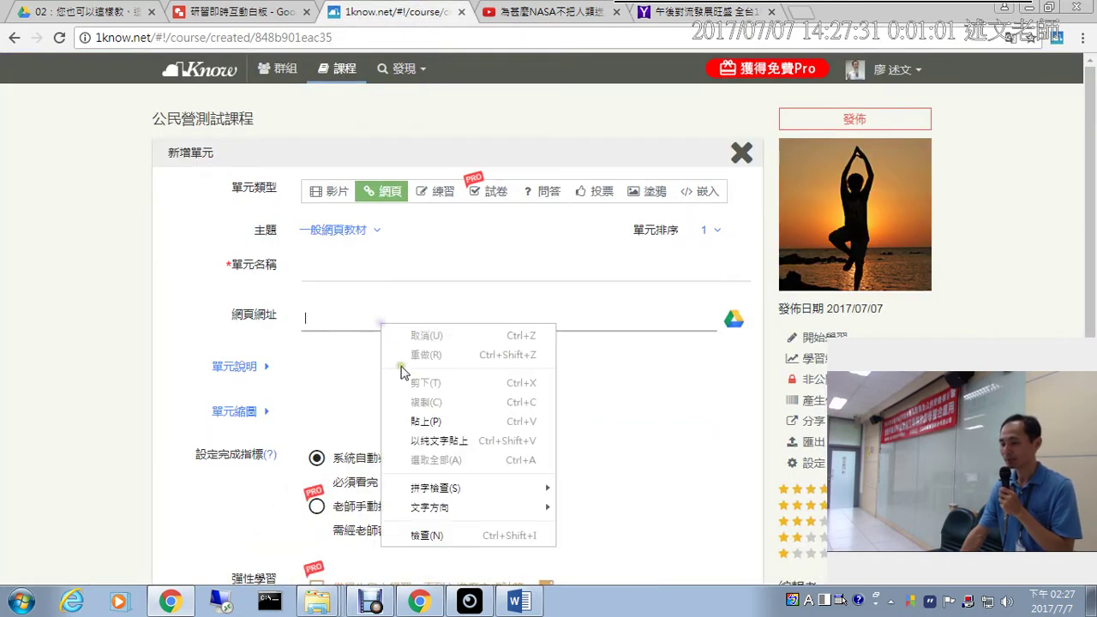
{"action": "left_click", "coordinate": [425, 421]}
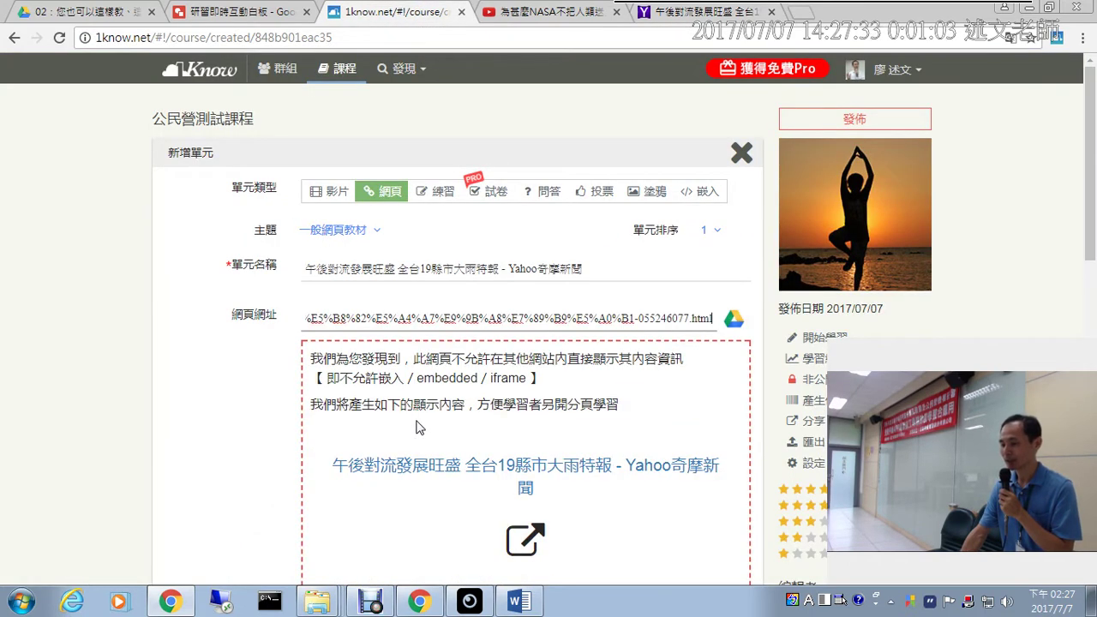
{"action": "left_click", "coordinate": [395, 268]}
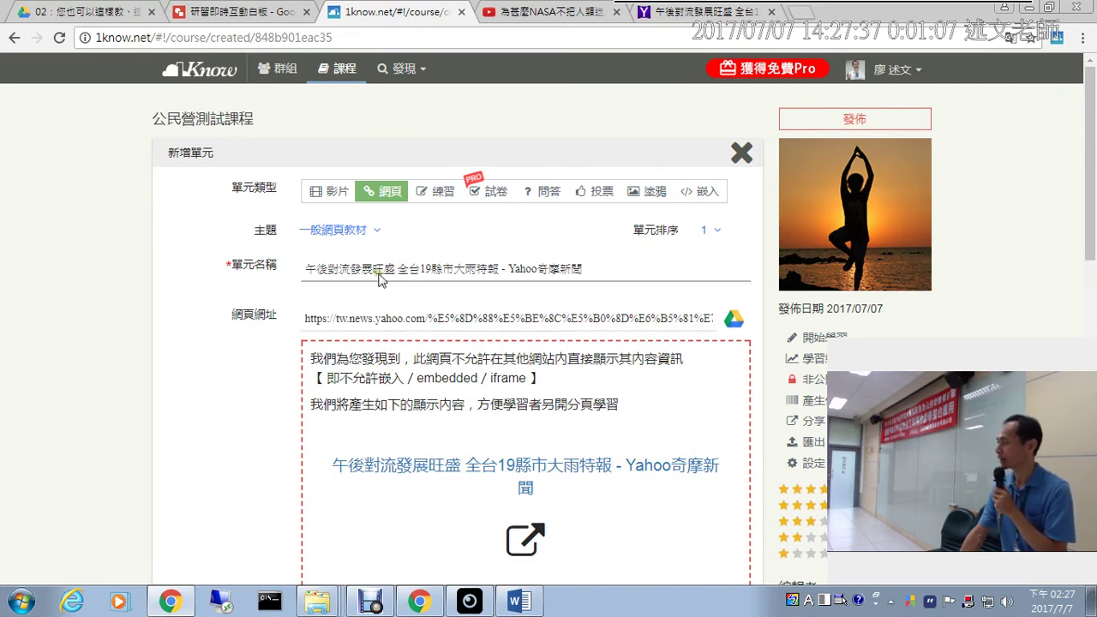
Step: Expand the unit's 單元說明 section to view its empty text field, and collapse it again
{"action": "scroll", "coordinate": [249, 419], "scroll_direction": "down", "scroll_amount": 6}
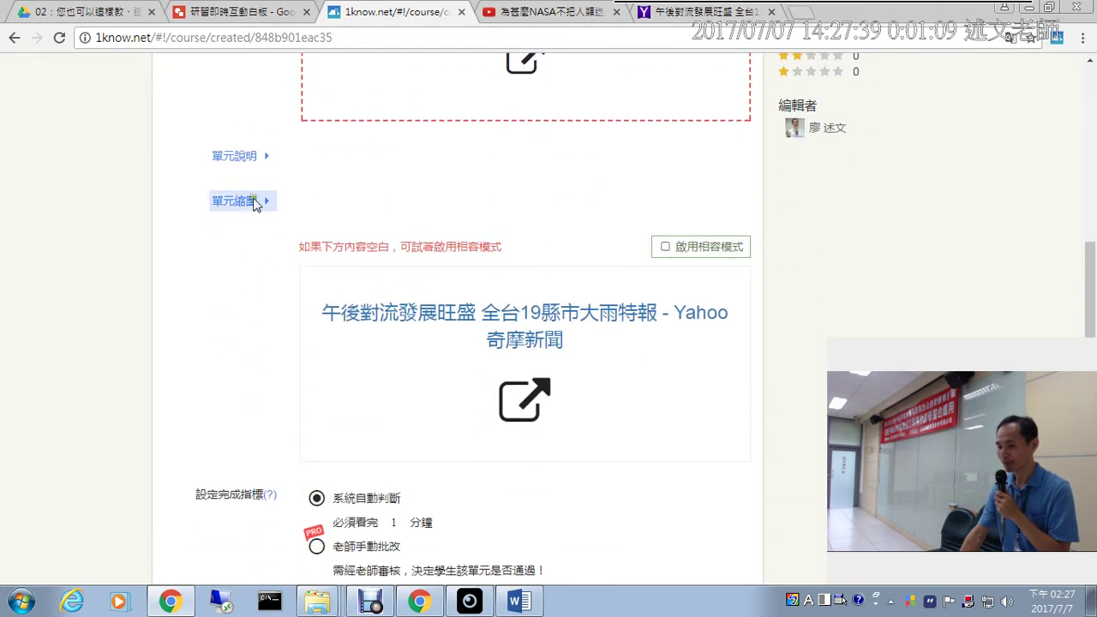
{"action": "left_click", "coordinate": [246, 158]}
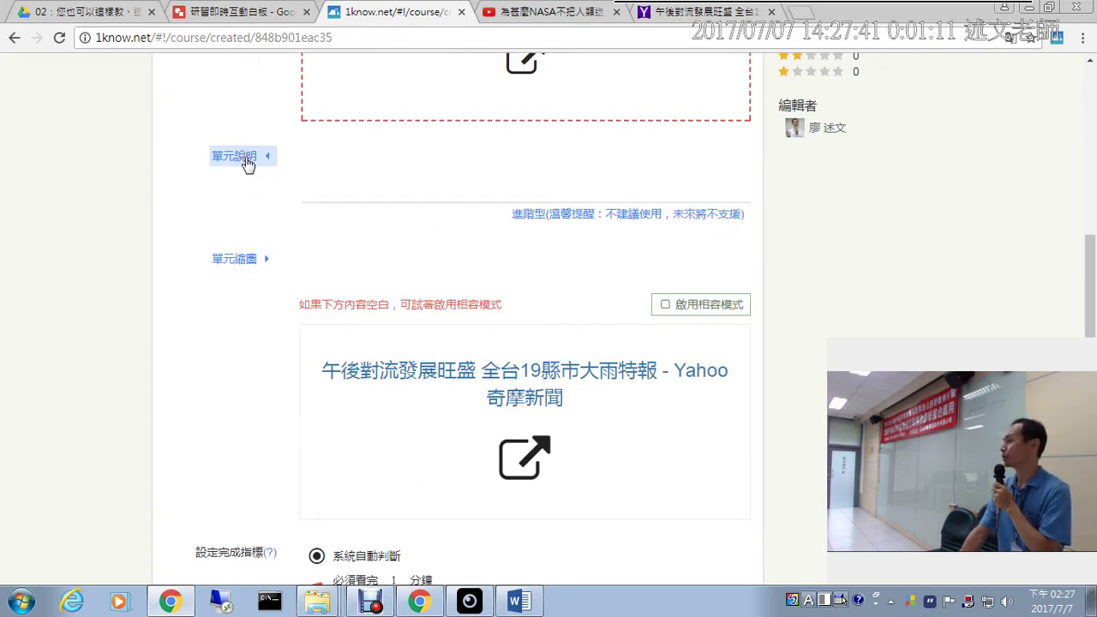
{"action": "left_click", "coordinate": [334, 166]}
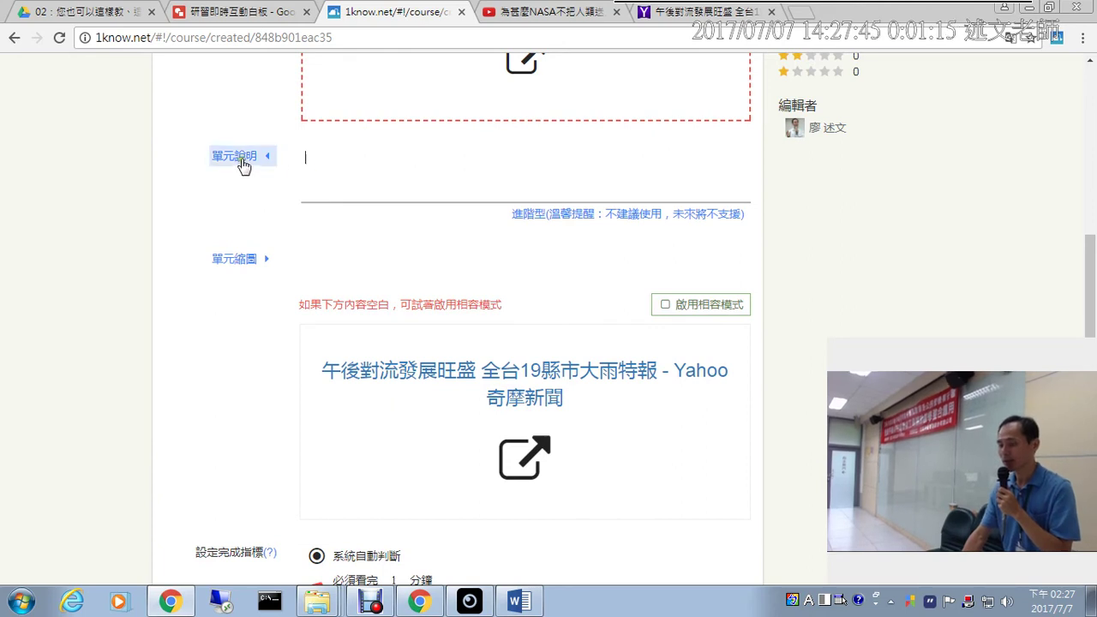
{"action": "left_click", "coordinate": [239, 157]}
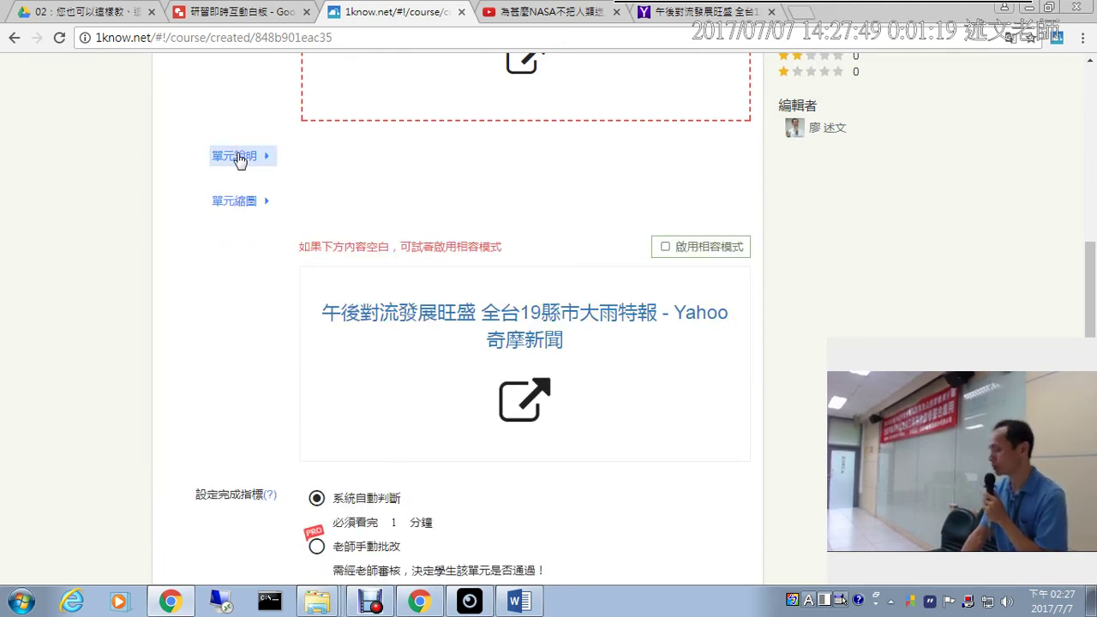
{"action": "scroll", "coordinate": [239, 159], "scroll_direction": "up", "scroll_amount": 3}
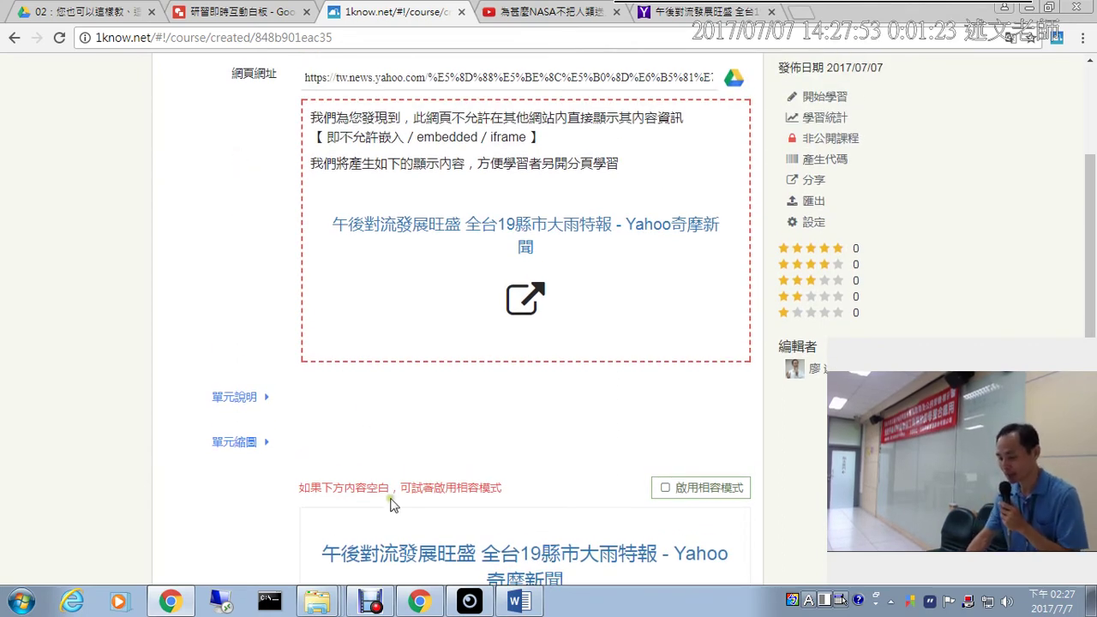
Step: Switch to the other Chrome window and open the 1Know group "(公民營) 您也可以這樣教，這樣學！用 1Know 進行翻轉學習！" for browsing
{"action": "left_click", "coordinate": [418, 603]}
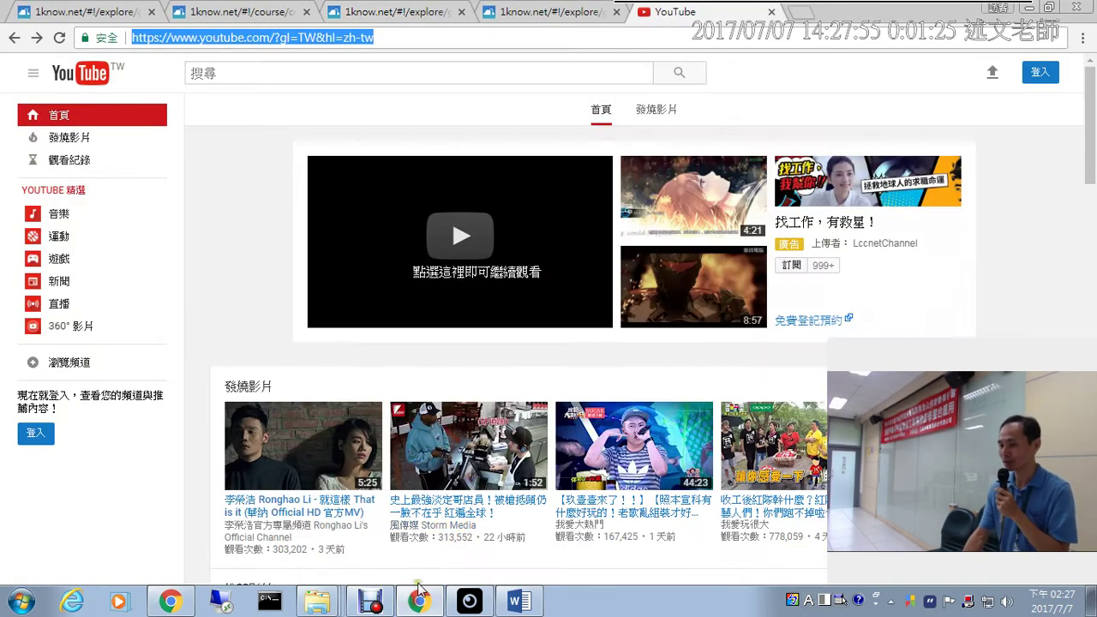
{"action": "left_click", "coordinate": [420, 19]}
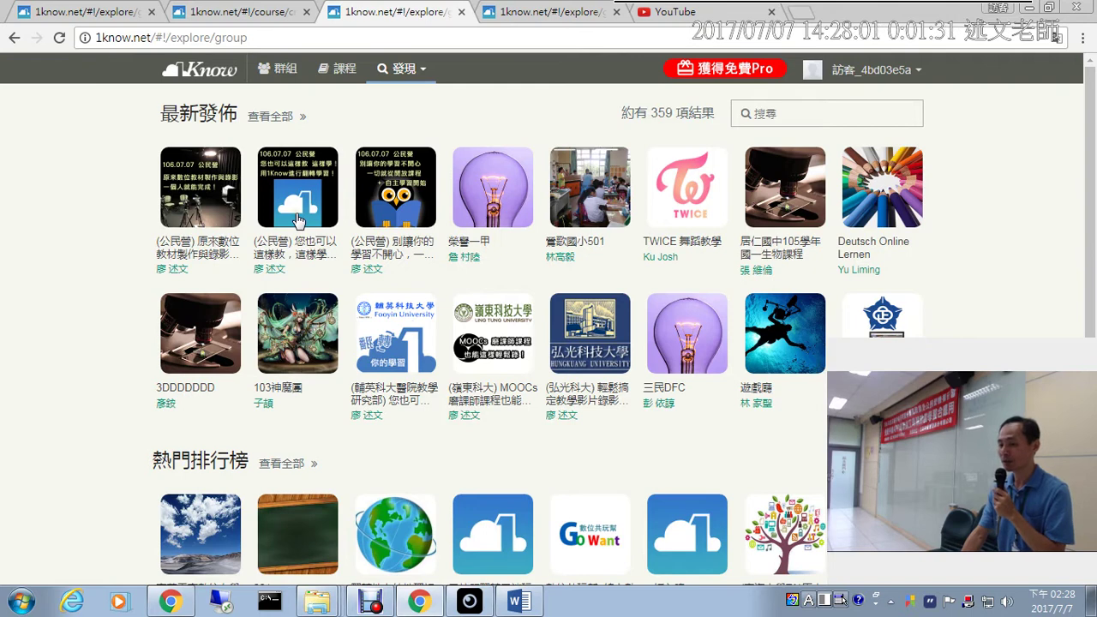
{"action": "left_click", "coordinate": [299, 214]}
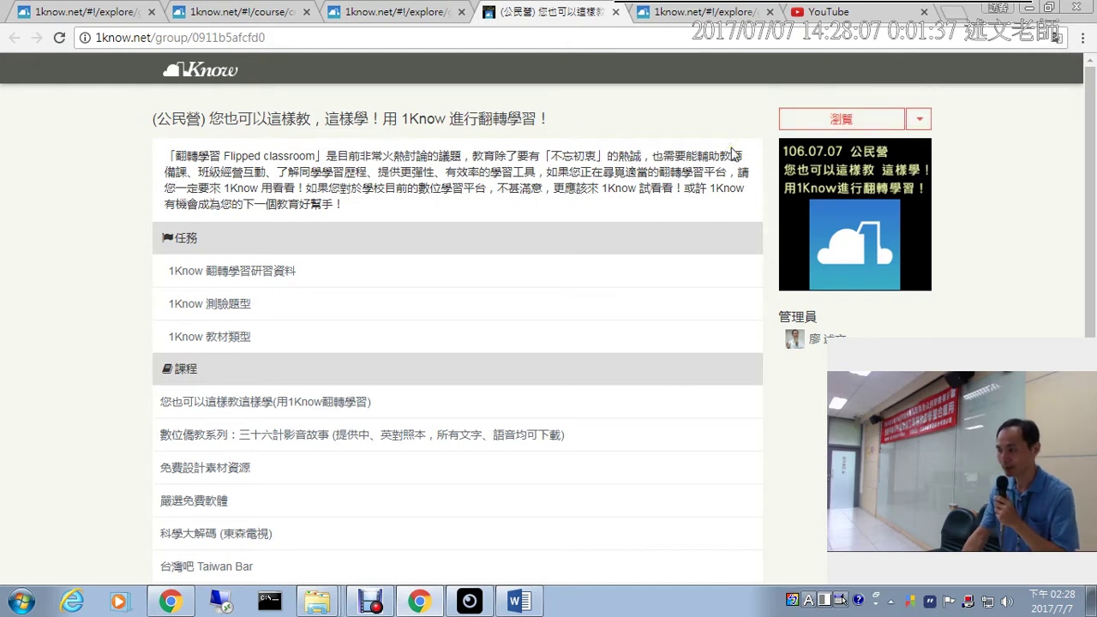
{"action": "left_click", "coordinate": [794, 131]}
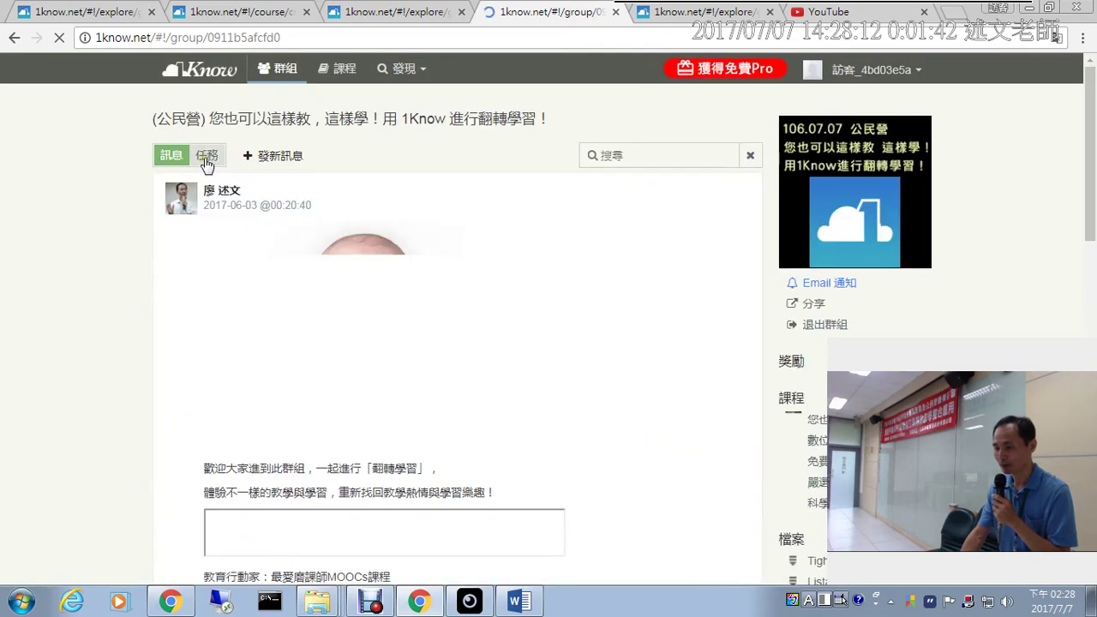
Step: Open the first unit of the group's 1Know 翻轉學習研習資料 task, declining page translation and dismissing the unit description
{"action": "left_click", "coordinate": [206, 158]}
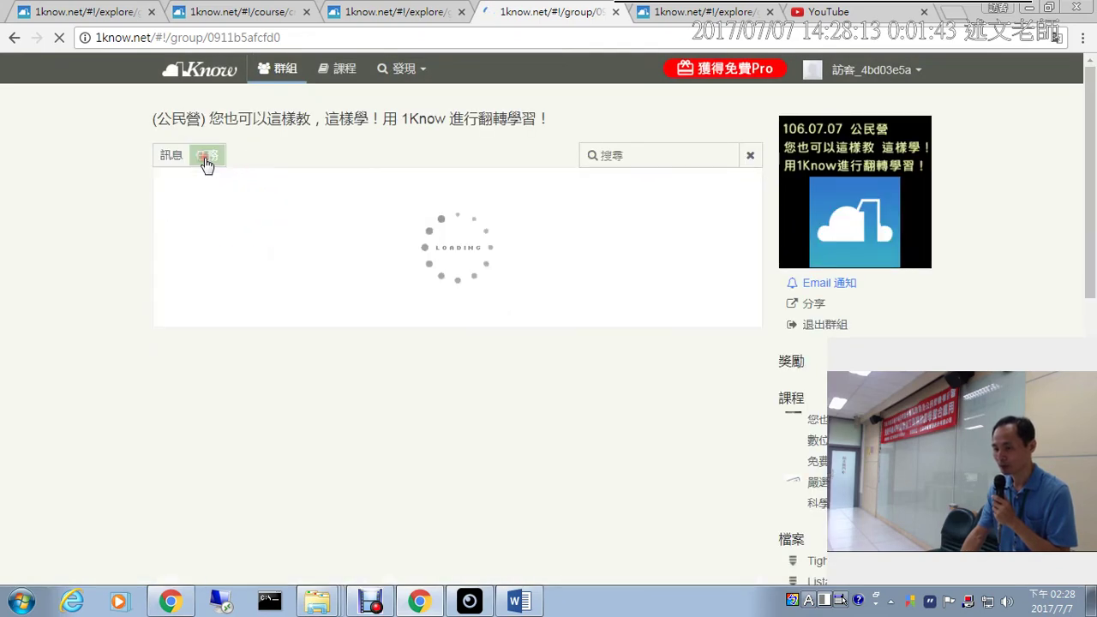
{"action": "left_click", "coordinate": [253, 264]}
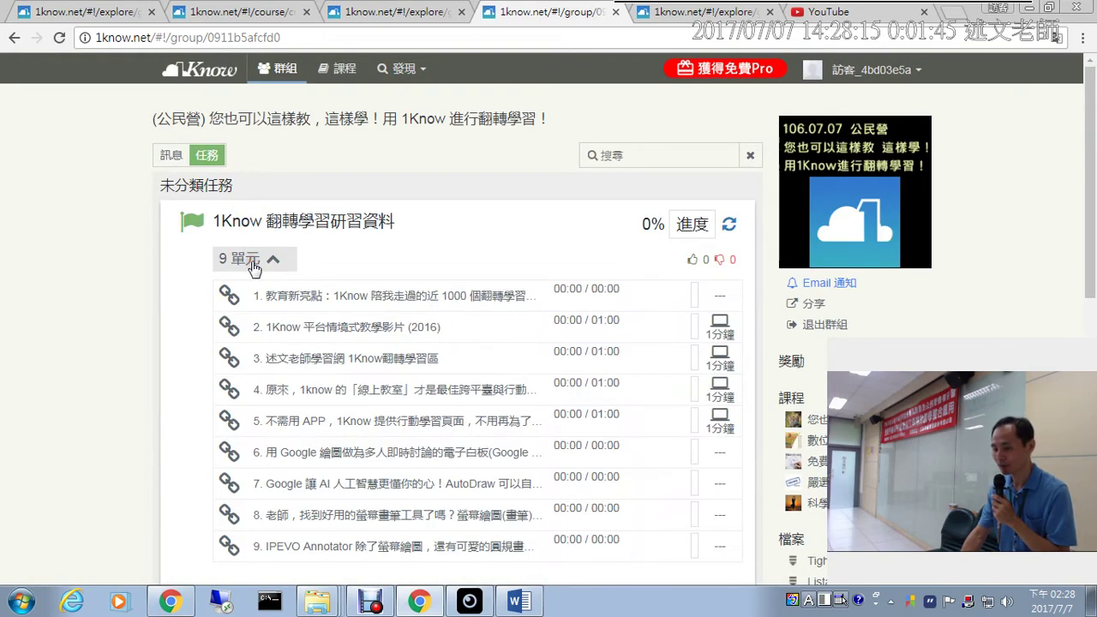
{"action": "left_click", "coordinate": [313, 306]}
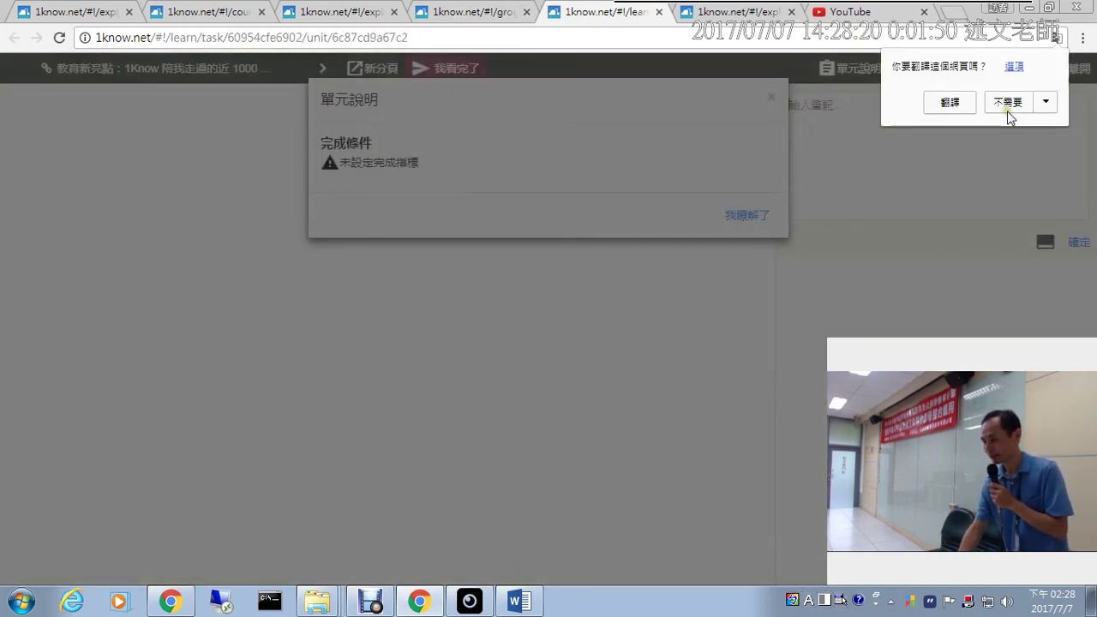
{"action": "left_click", "coordinate": [1007, 104]}
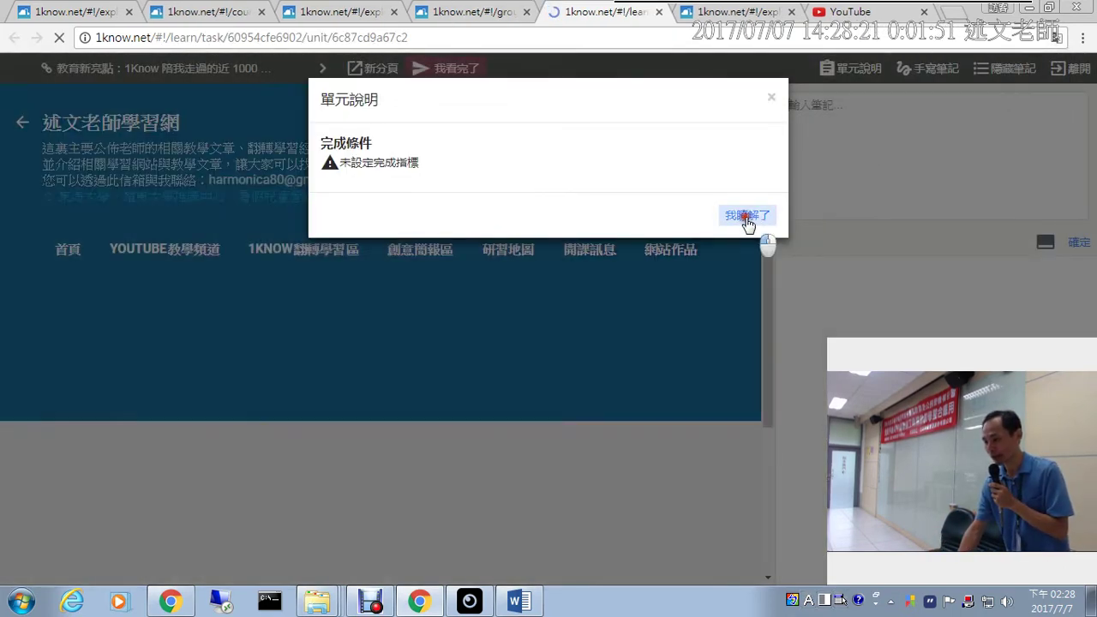
{"action": "left_click", "coordinate": [744, 216]}
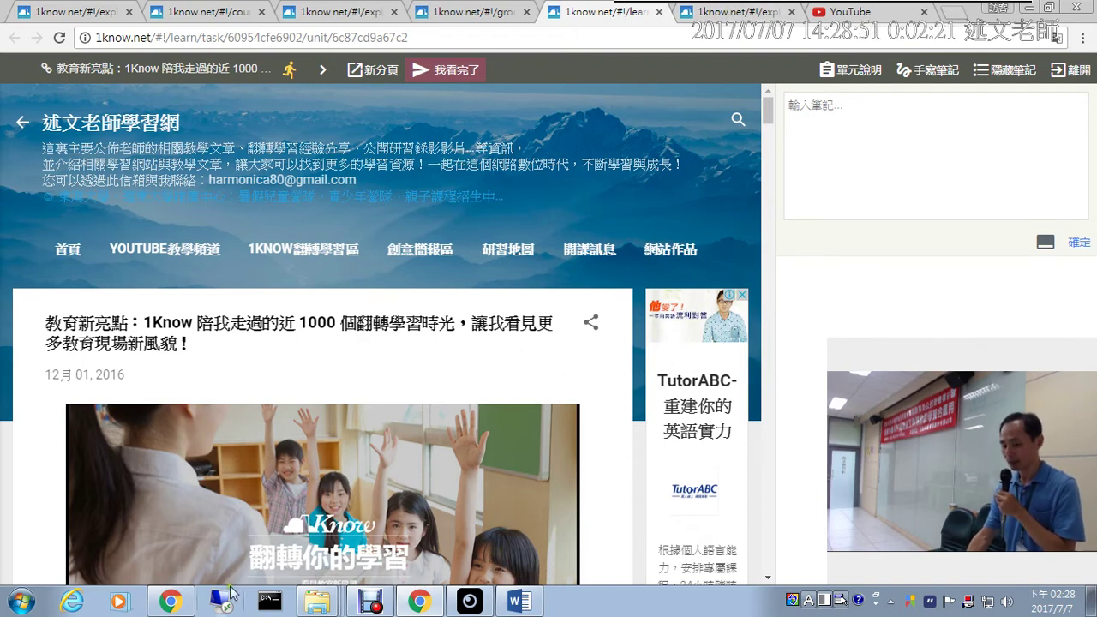
Step: Return to the course-editing browser window and examine the embedding notice and the link preview of the new web page unit
{"action": "left_click", "coordinate": [171, 602]}
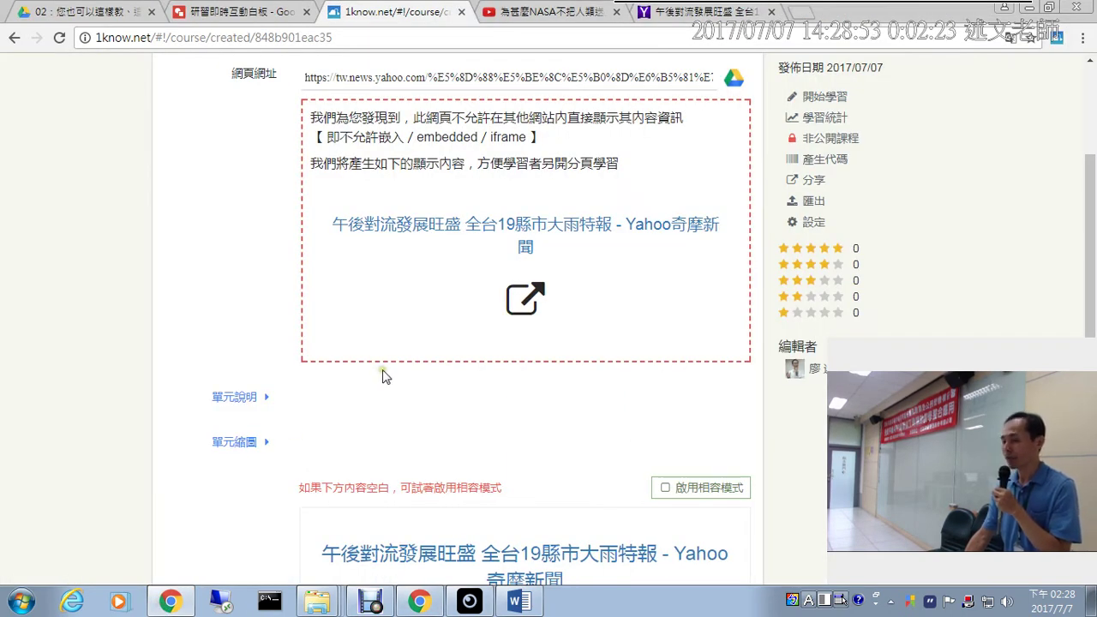
{"action": "scroll", "coordinate": [383, 378], "scroll_direction": "up", "scroll_amount": 1}
{"action": "left_click_drag", "start_coordinate": [451, 198], "coordinate": [553, 199]}
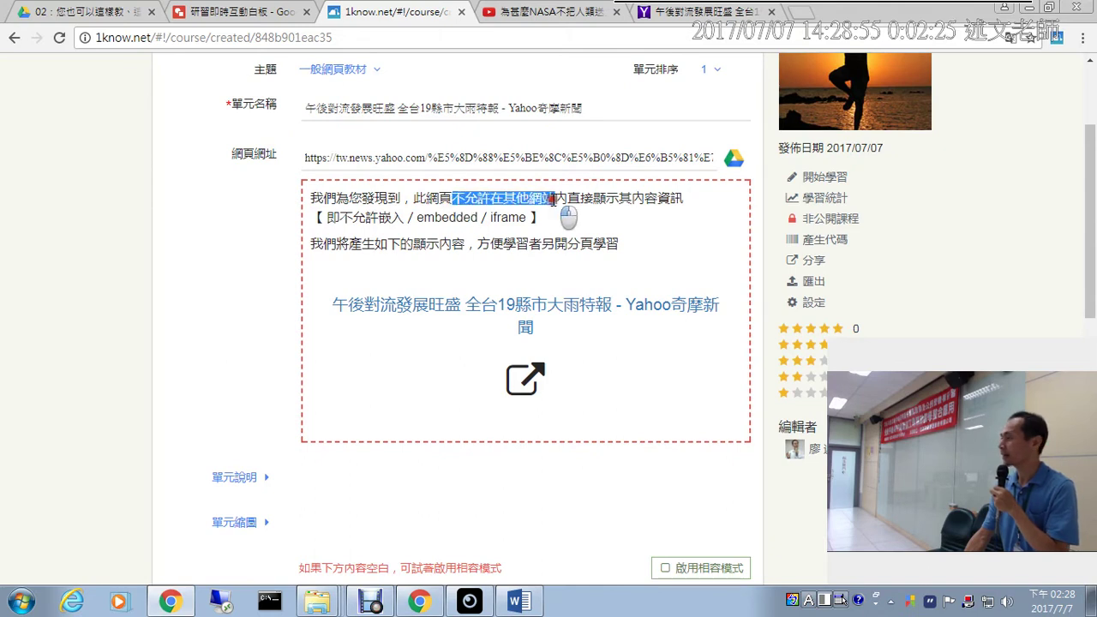
{"action": "left_click", "coordinate": [598, 221]}
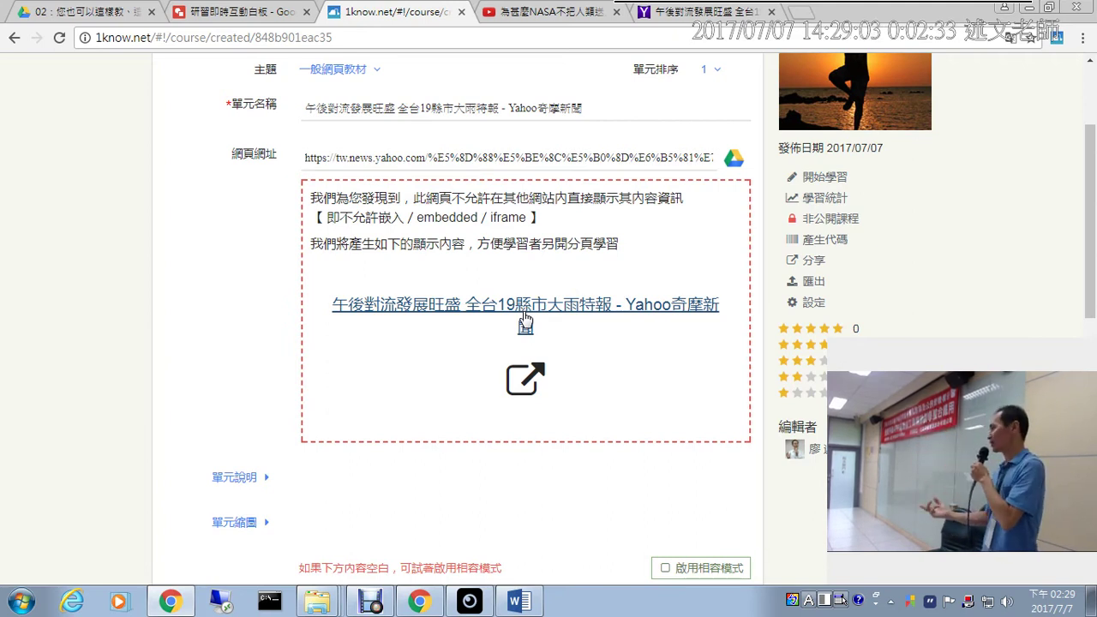
{"action": "scroll", "coordinate": [578, 464], "scroll_direction": "down", "scroll_amount": 4}
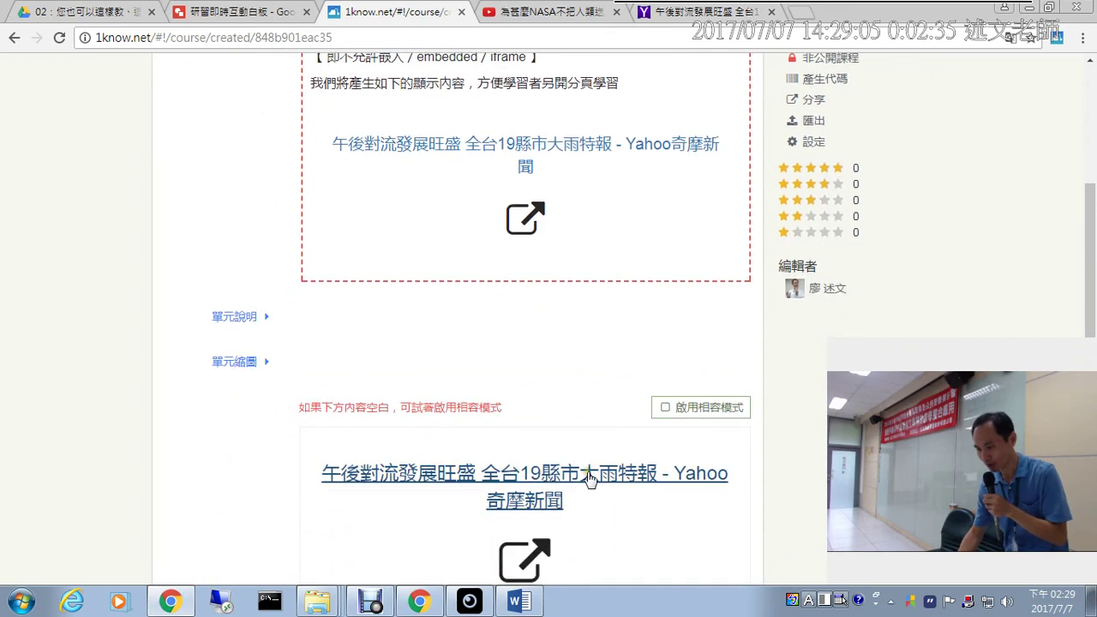
Step: Review the completion criterion of the Yahoo news unit, keeping 系統自動判斷 with 1 minute of viewing, and save the unit
{"action": "scroll", "coordinate": [704, 495], "scroll_direction": "down", "scroll_amount": 2}
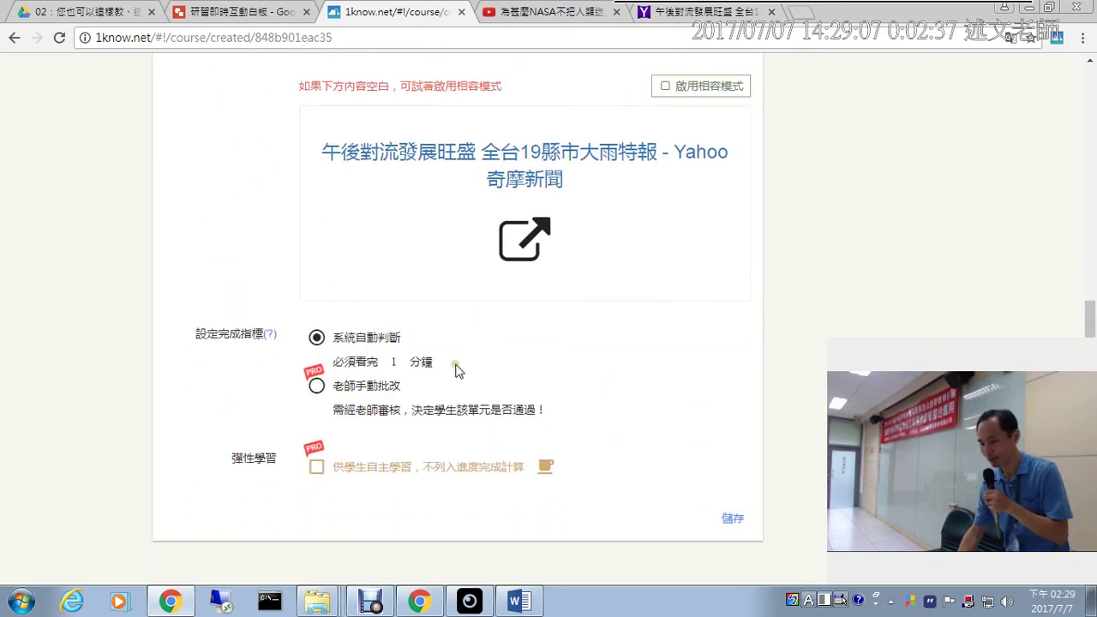
{"action": "mouse_move", "coordinate": [190, 311]}
{"action": "left_mouse_down"}
{"action": "mouse_move", "coordinate": [466, 396]}
{"action": "mouse_move", "coordinate": [516, 396]}
{"action": "left_mouse_up"}
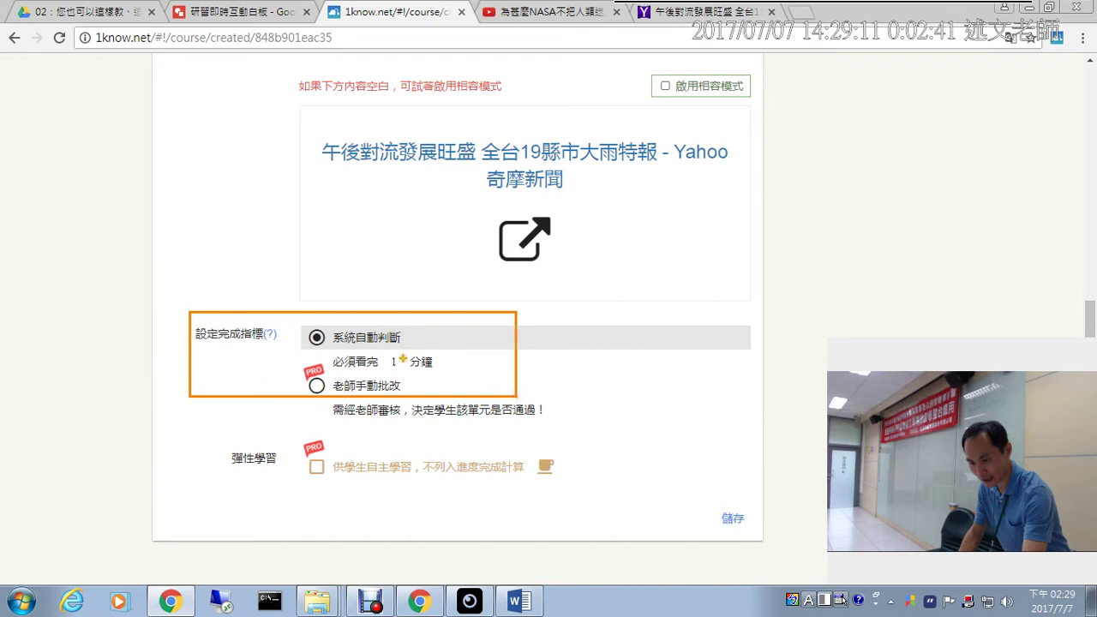
{"action": "left_click_drag", "start_coordinate": [418, 341], "coordinate": [447, 319]}
{"action": "mouse_move", "coordinate": [405, 366]}
{"action": "left_mouse_down"}
{"action": "mouse_move", "coordinate": [374, 367]}
{"action": "mouse_move", "coordinate": [426, 360]}
{"action": "mouse_move", "coordinate": [397, 384]}
{"action": "left_mouse_up"}
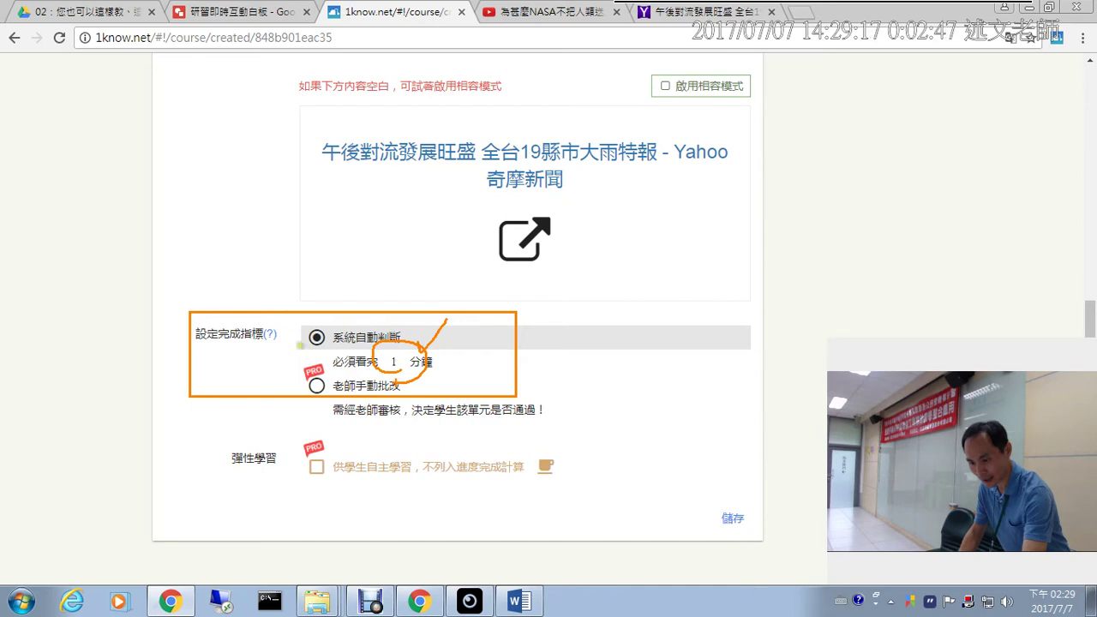
{"action": "key", "text": "Escape"}
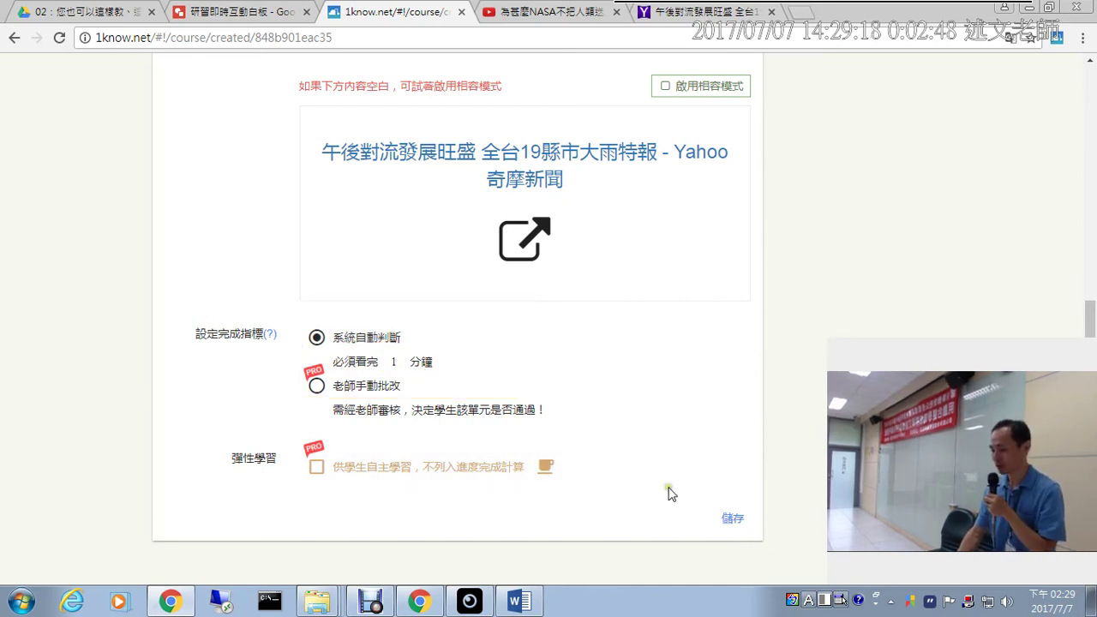
{"action": "left_click", "coordinate": [733, 519]}
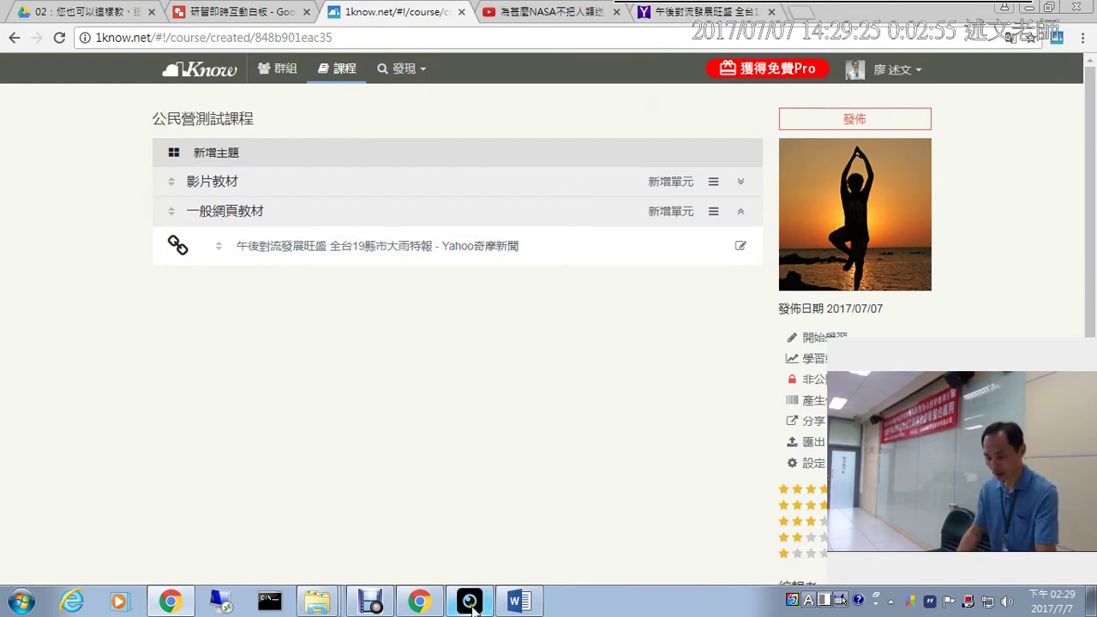
Step: Switch to the other Chrome window, open the embedded 教育新亮點 blog article in its own tab, and copy its web address
{"action": "left_click", "coordinate": [418, 603]}
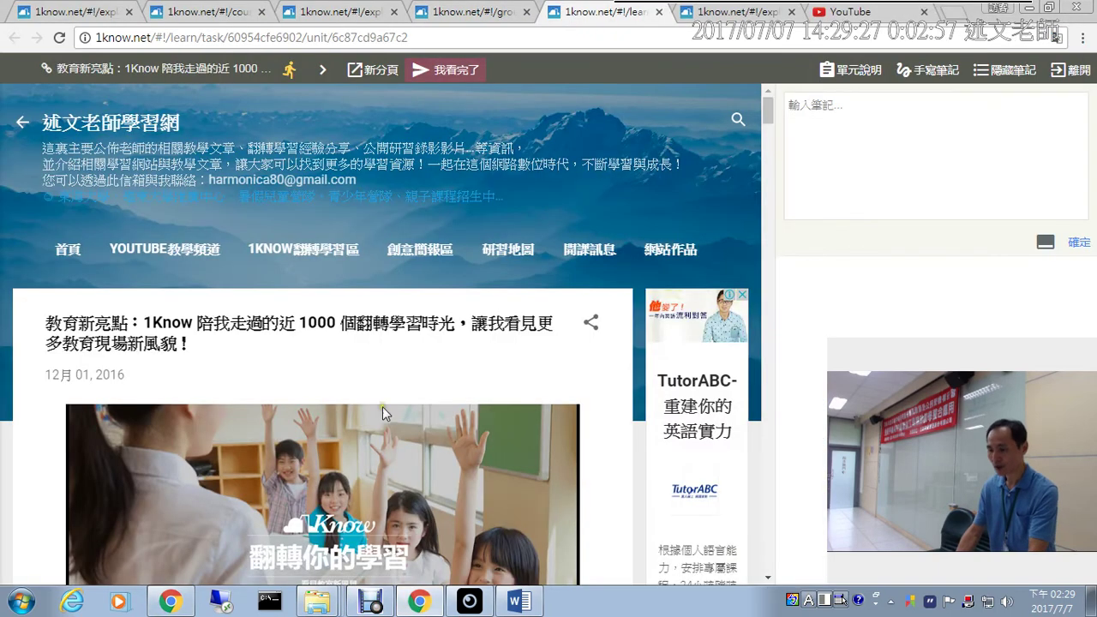
{"action": "left_click", "coordinate": [371, 71]}
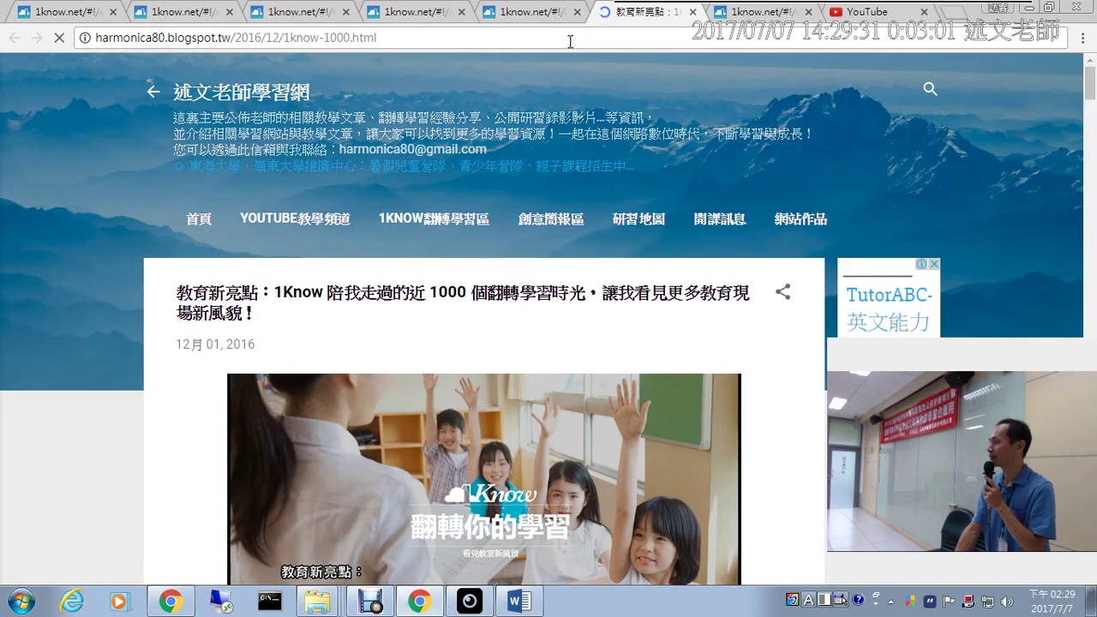
{"action": "left_click", "coordinate": [570, 41]}
{"action": "right_click", "coordinate": [568, 40]}
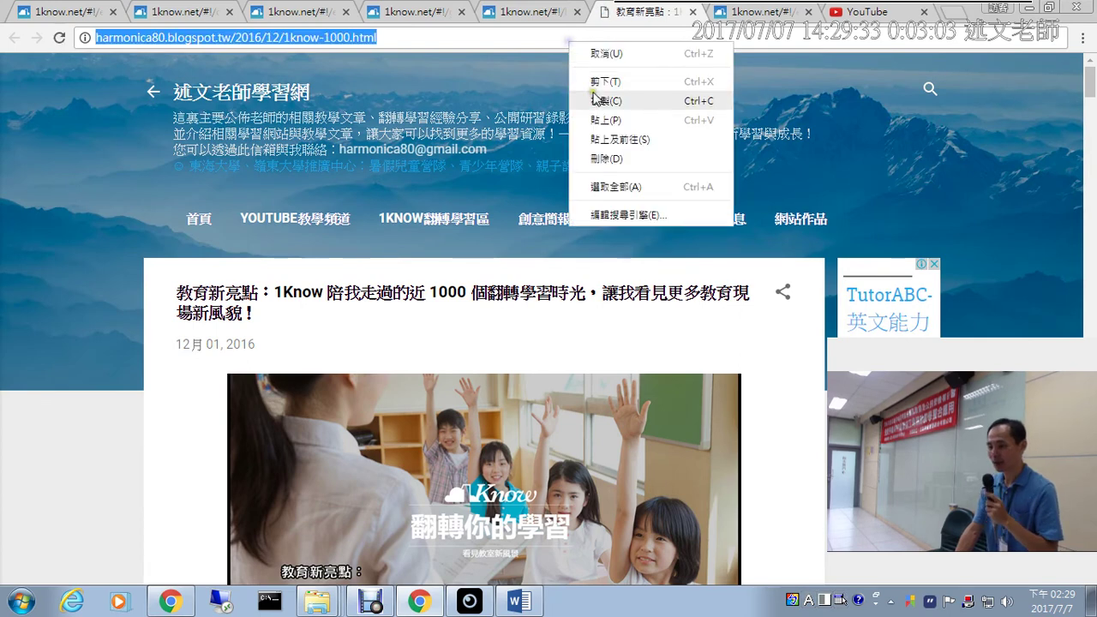
{"action": "left_click", "coordinate": [596, 98]}
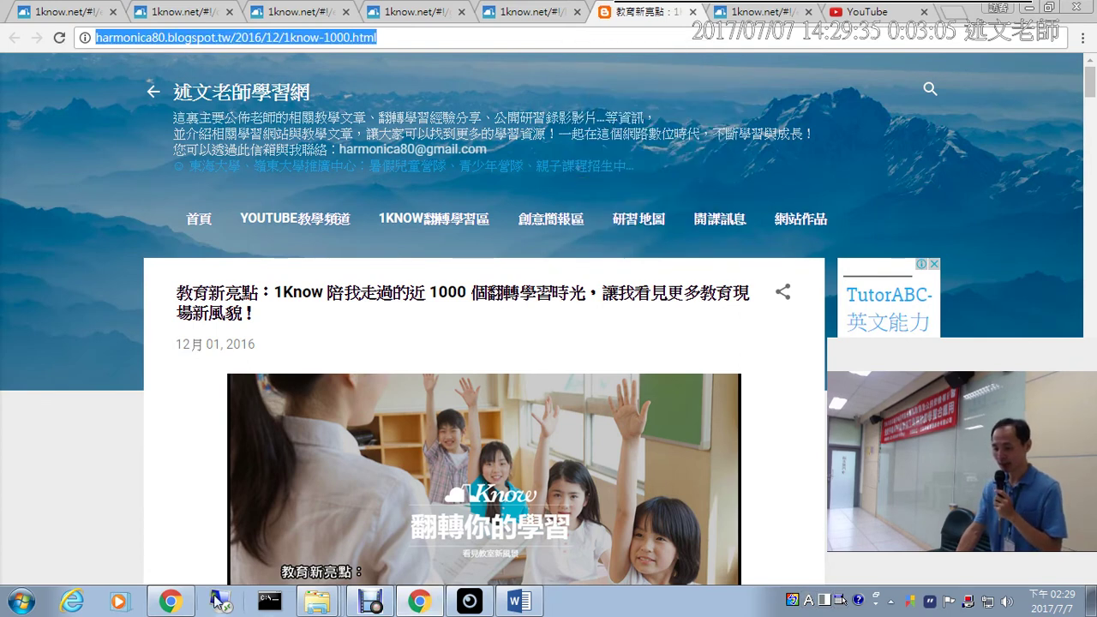
Step: Return to the course-editing Chrome window and load the copied article address in the Yahoo news tab, then view the 1Know extension's options
{"action": "left_click", "coordinate": [176, 601]}
{"action": "left_click", "coordinate": [698, 12]}
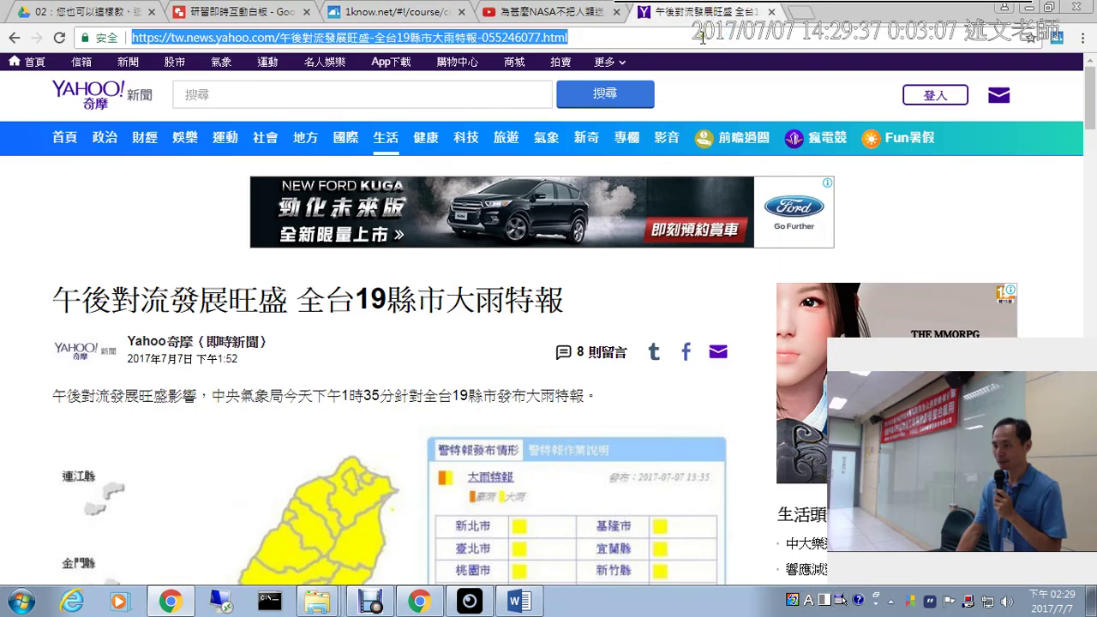
{"action": "right_click", "coordinate": [702, 37]}
{"action": "left_click", "coordinate": [743, 136]}
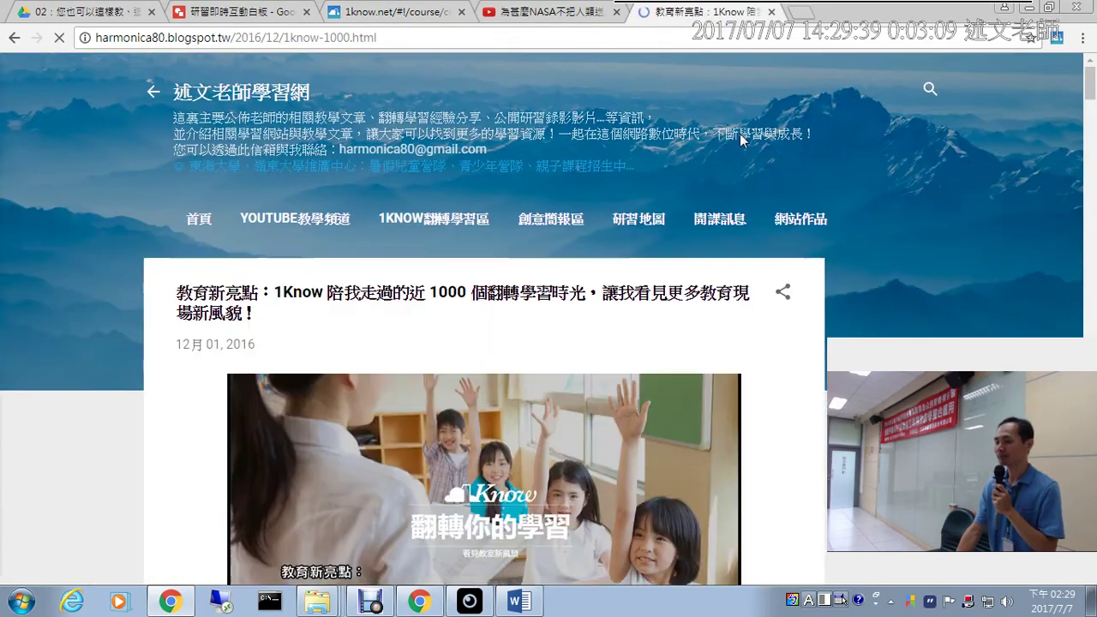
{"action": "left_click", "coordinate": [1057, 43]}
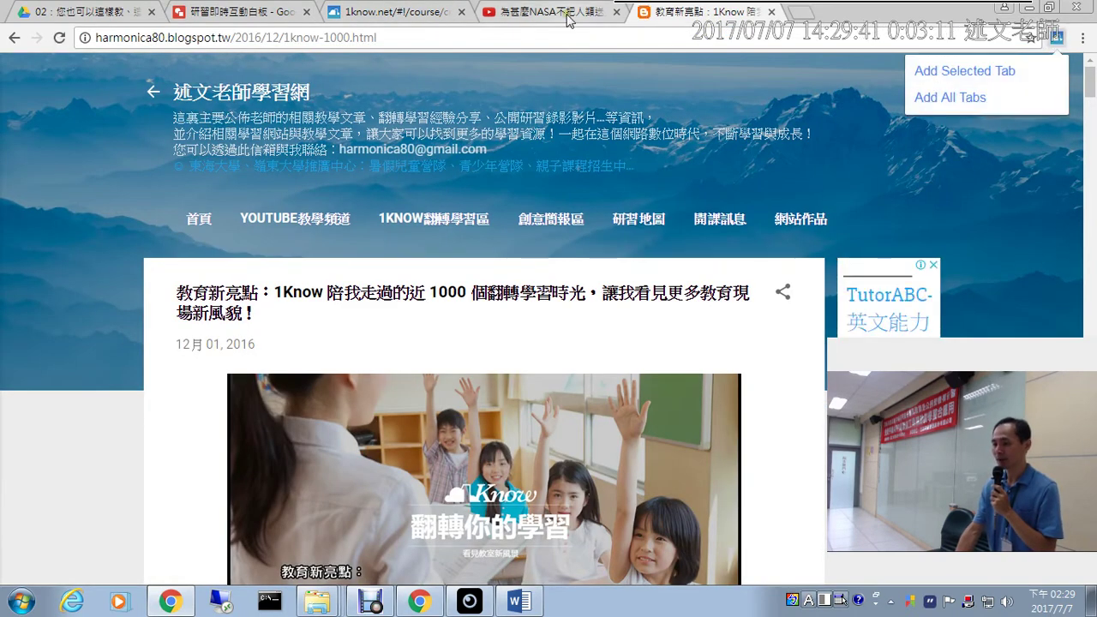
Step: Add a 網頁 unit to the 一般網頁教材 topic using the copied blog article address, check its embedded preview, and save it
{"action": "left_click", "coordinate": [415, 12]}
{"action": "left_click", "coordinate": [671, 211]}
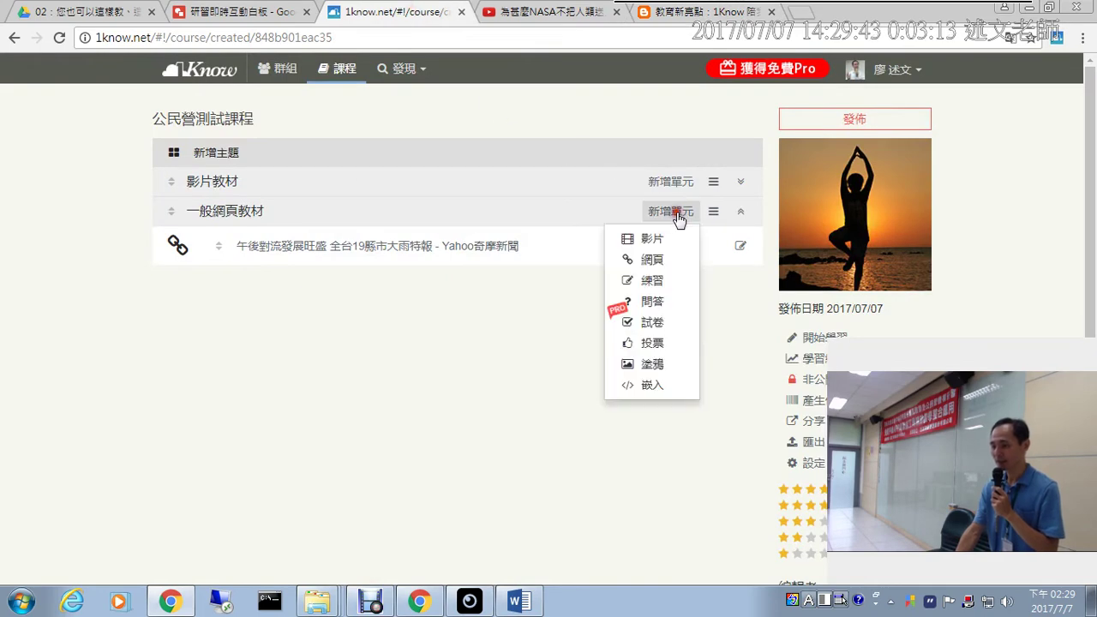
{"action": "left_click", "coordinate": [655, 264]}
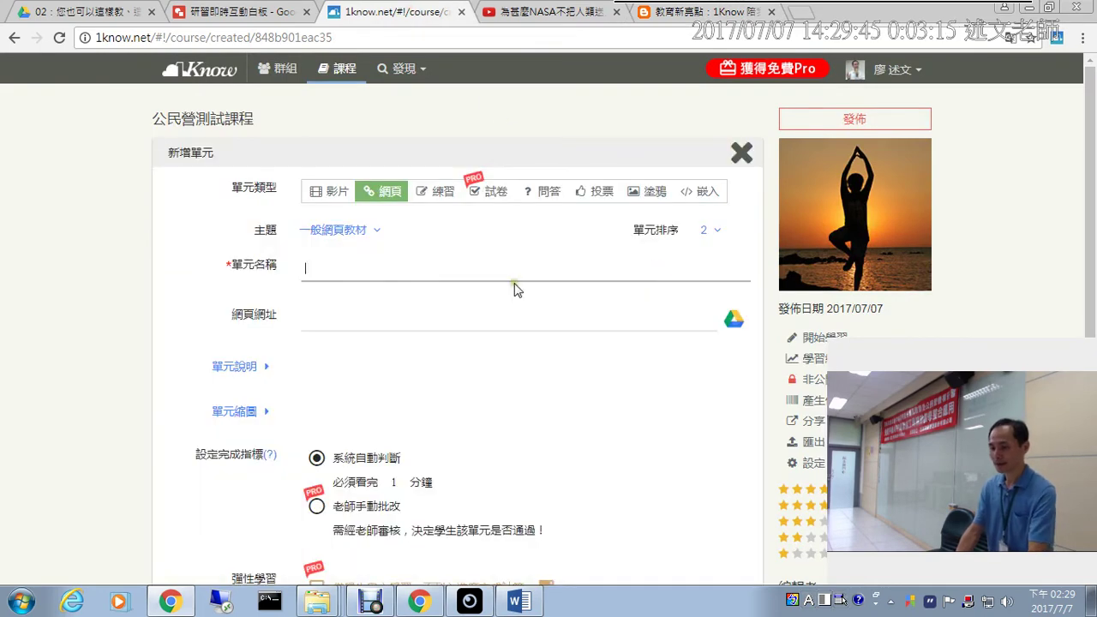
{"action": "left_click", "coordinate": [478, 319]}
{"action": "key", "text": "ctrl+v"}
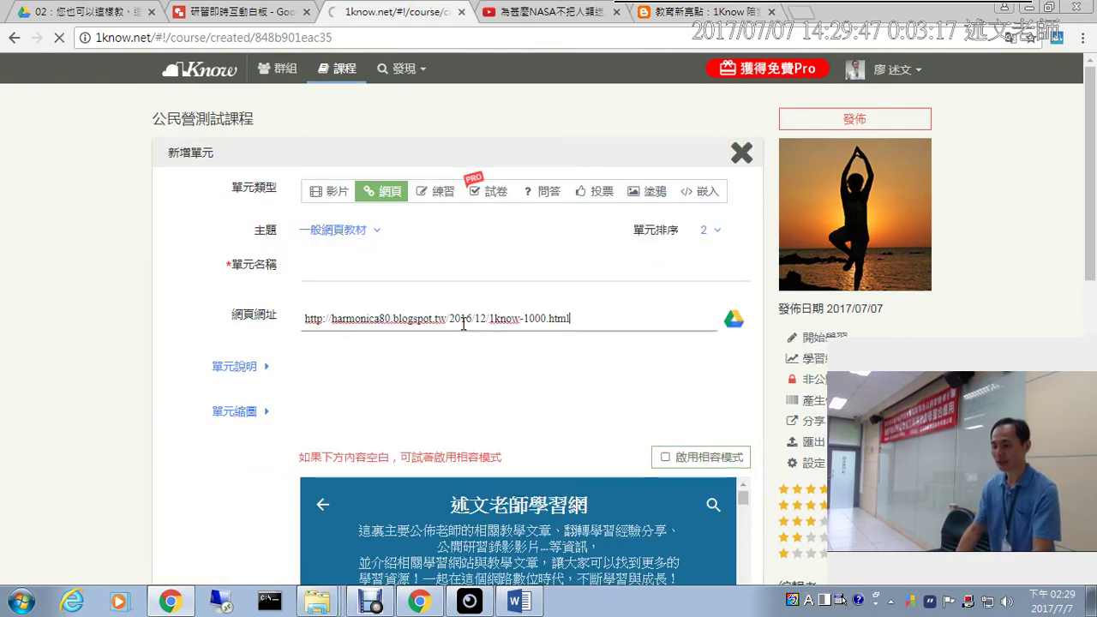
{"action": "scroll", "coordinate": [247, 437], "scroll_direction": "down", "scroll_amount": 3}
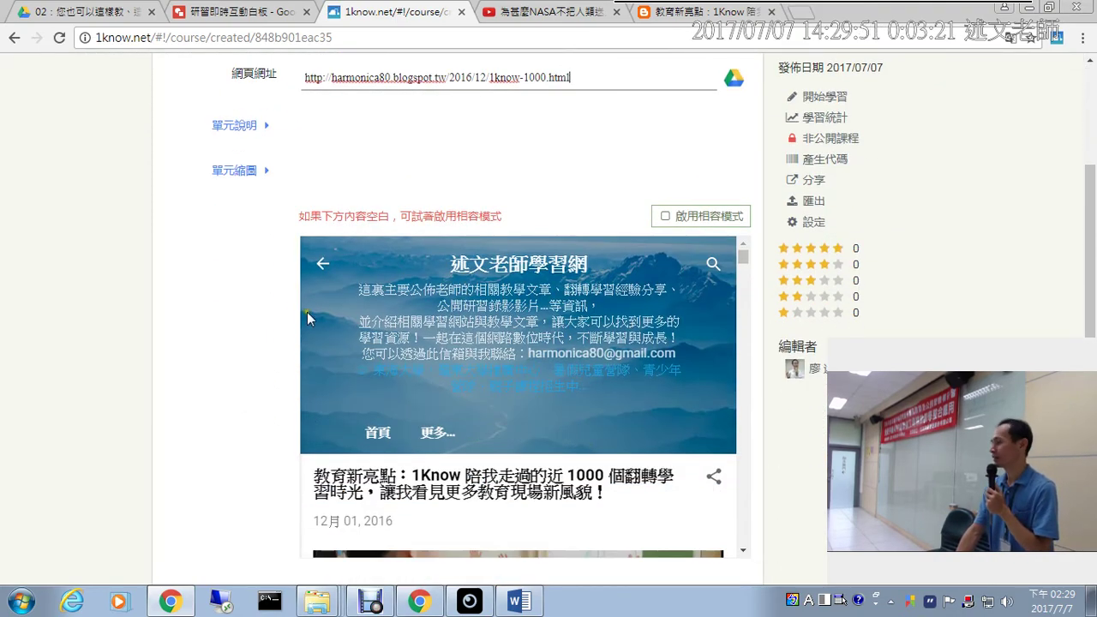
{"action": "scroll", "coordinate": [307, 312], "scroll_direction": "up", "scroll_amount": 3}
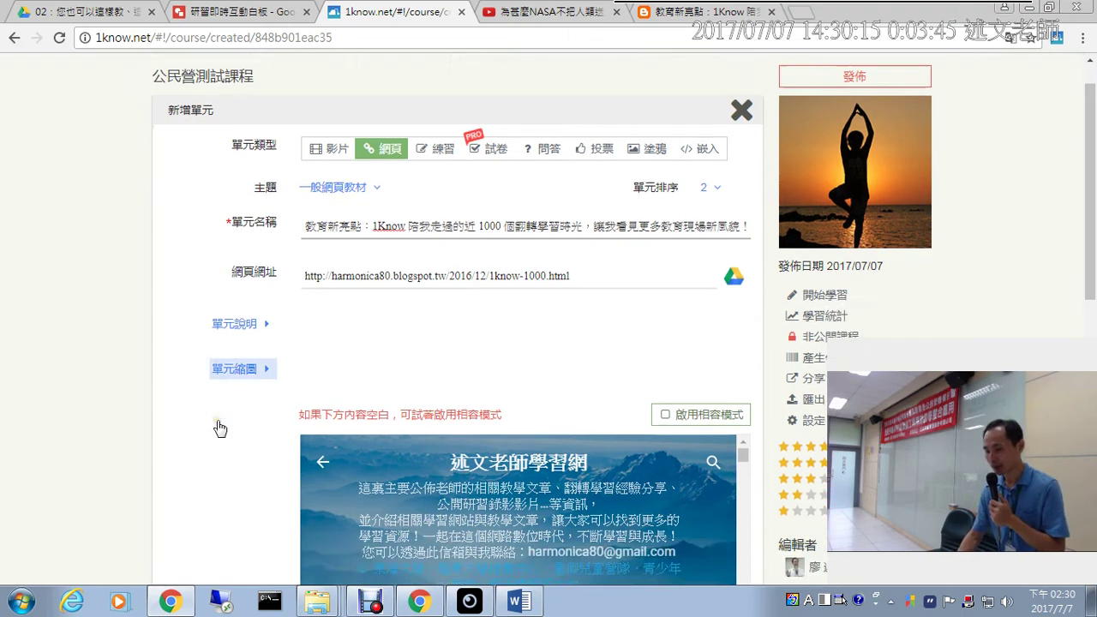
{"action": "scroll", "coordinate": [220, 428], "scroll_direction": "down", "scroll_amount": 8}
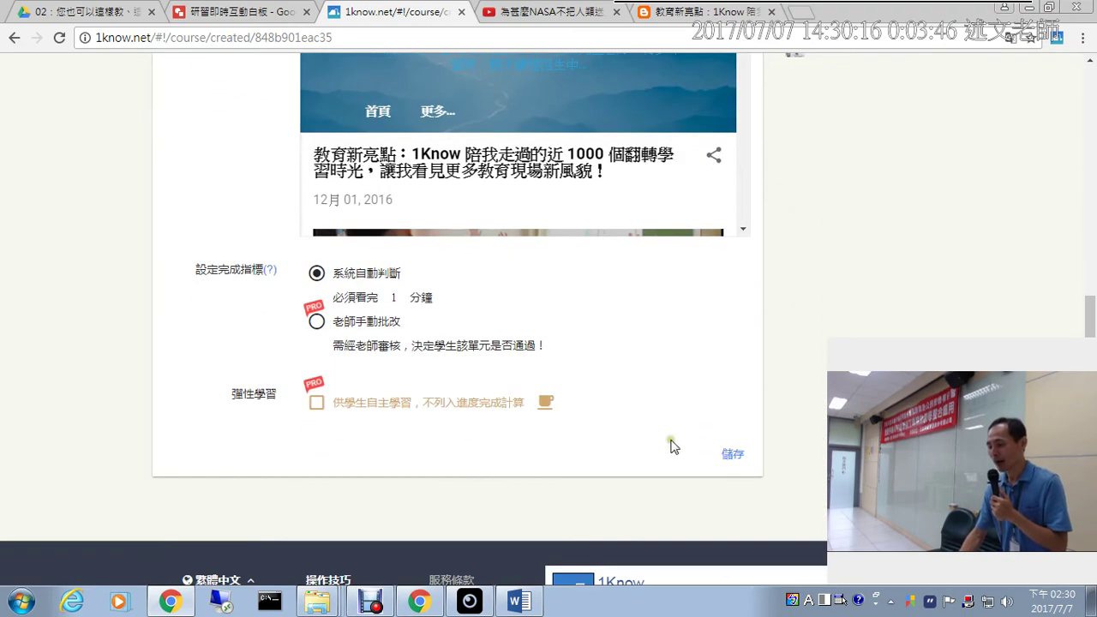
{"action": "left_click", "coordinate": [733, 454]}
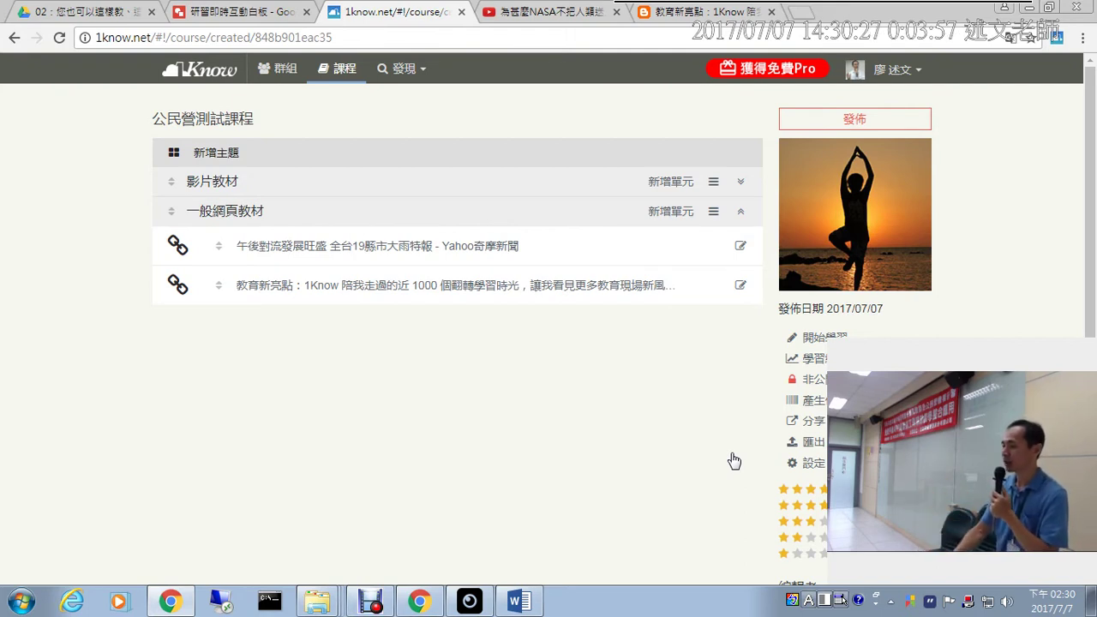
Step: Start another 網頁 unit in the 一般網頁教材 topic and point out the Google Drive option beside its 網頁網址 field
{"action": "left_click", "coordinate": [690, 216]}
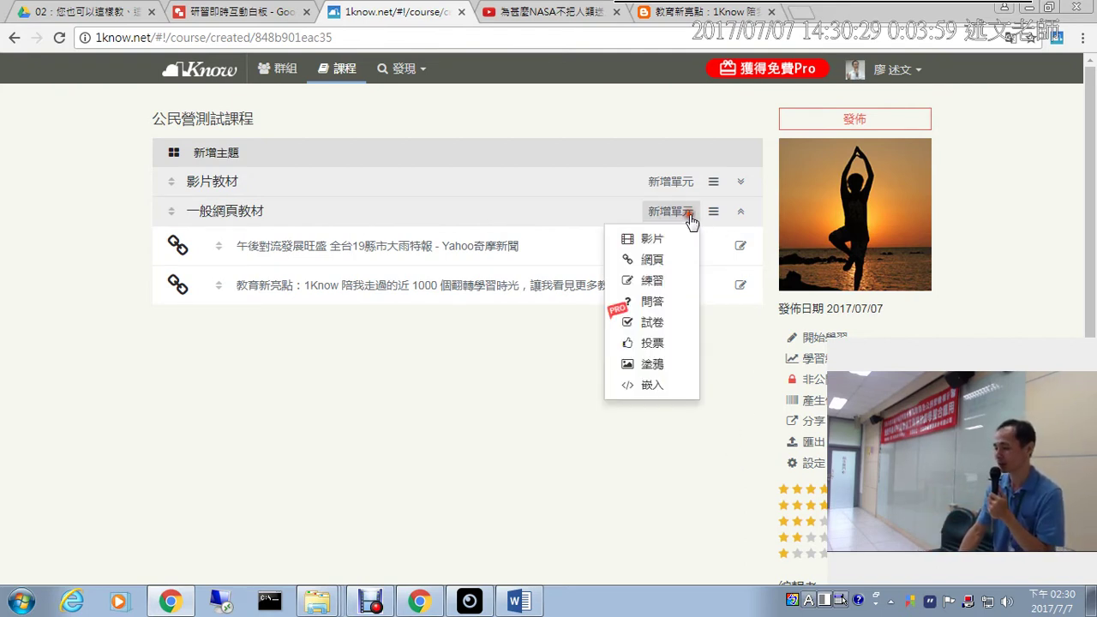
{"action": "left_click", "coordinate": [649, 262]}
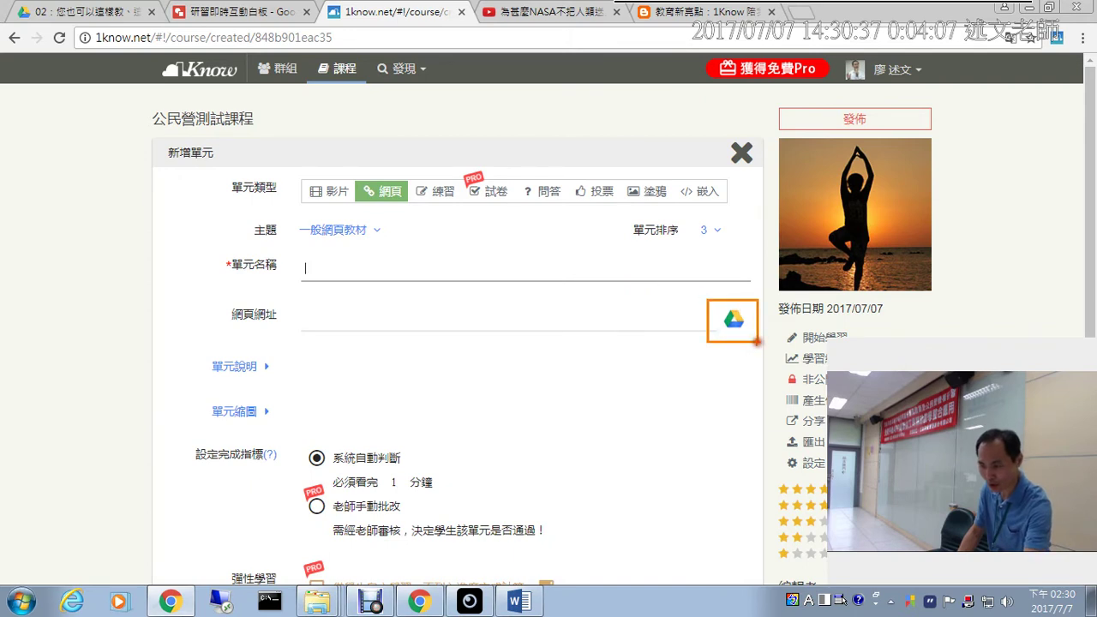
{"action": "mouse_move", "coordinate": [741, 444]}
{"action": "left_mouse_down"}
{"action": "mouse_move", "coordinate": [733, 352]}
{"action": "mouse_move", "coordinate": [720, 378]}
{"action": "mouse_move", "coordinate": [749, 372]}
{"action": "left_mouse_up"}
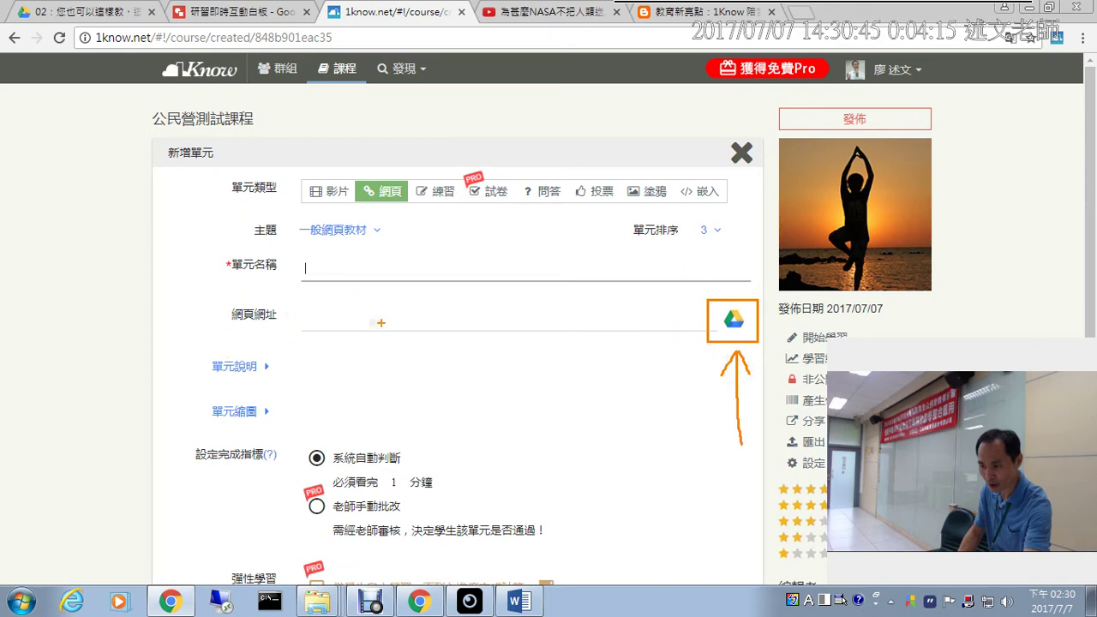
{"action": "left_click_drag", "start_coordinate": [727, 276], "coordinate": [805, 244]}
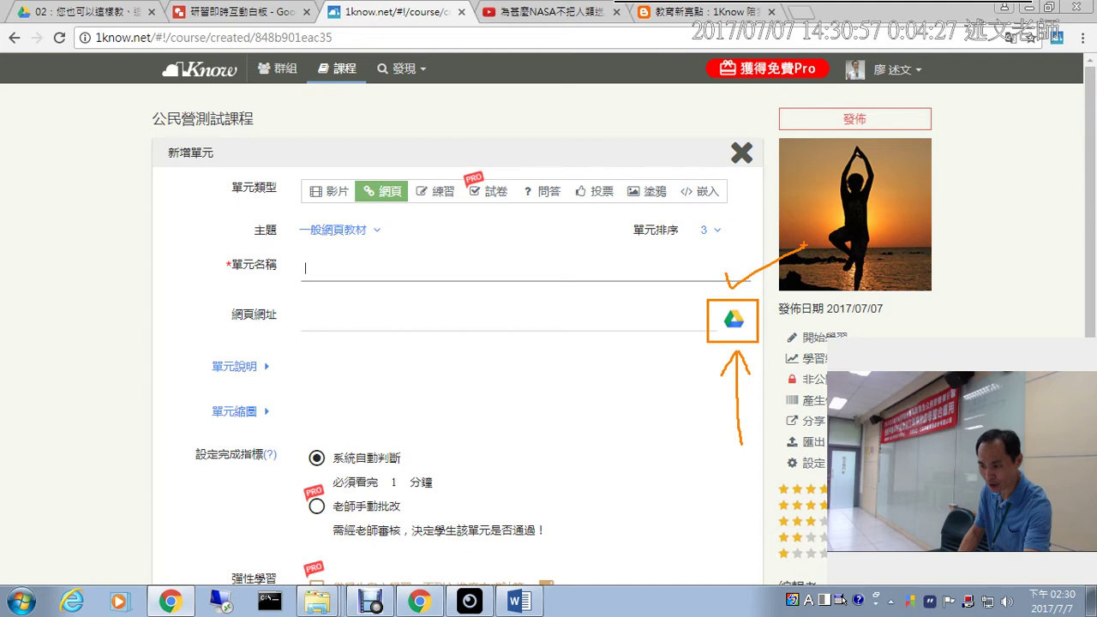
{"action": "key", "text": "Escape"}
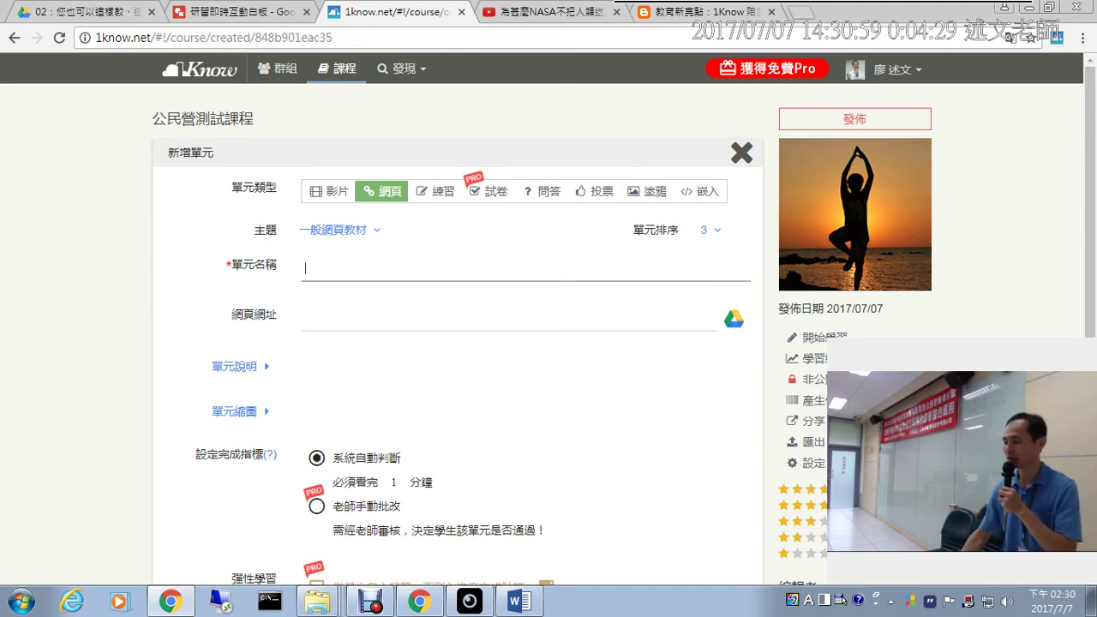
Step: View the Google Drive account linked under 管理雲端服務 and close the dialog without changing it
{"action": "left_click", "coordinate": [916, 70]}
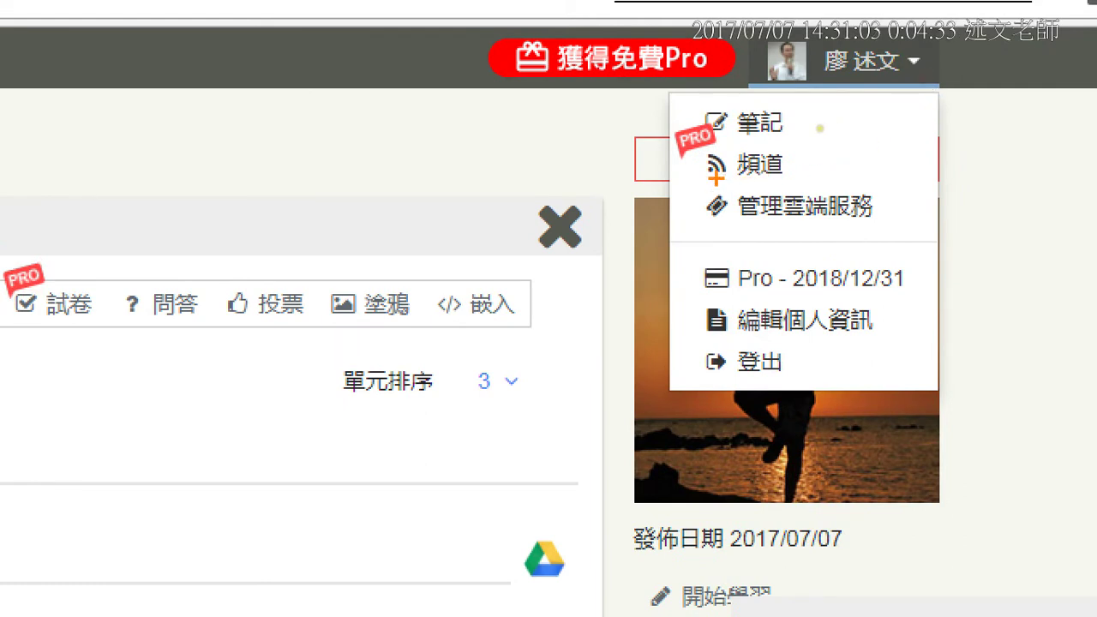
{"action": "mouse_move", "coordinate": [694, 182]}
{"action": "left_mouse_down"}
{"action": "mouse_move", "coordinate": [924, 245]}
{"action": "mouse_move", "coordinate": [924, 233]}
{"action": "left_mouse_up"}
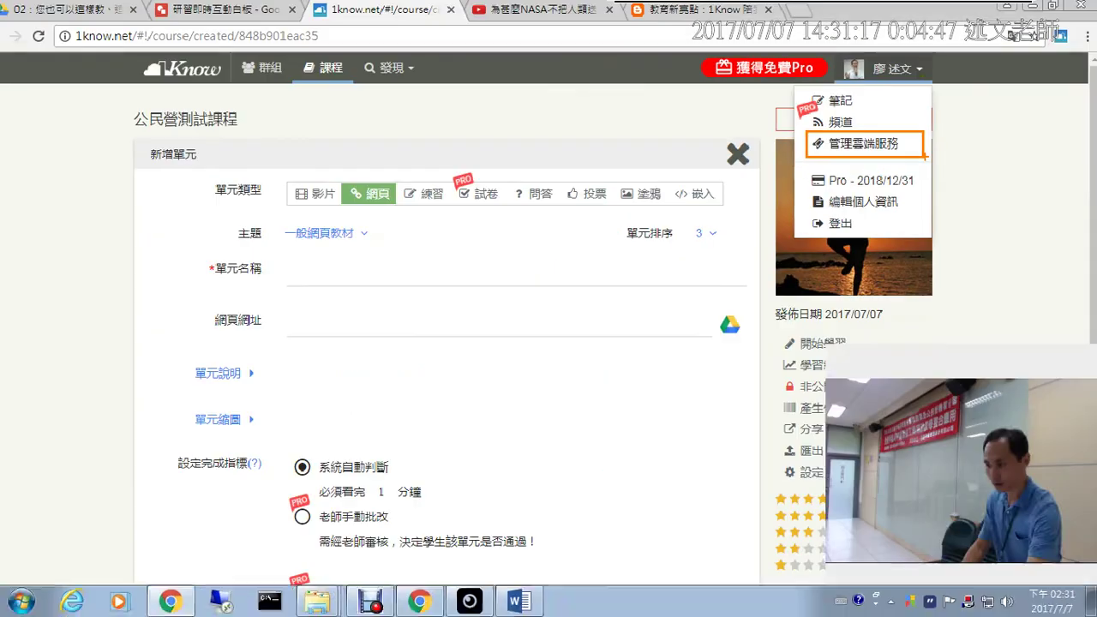
{"action": "left_click", "coordinate": [880, 144]}
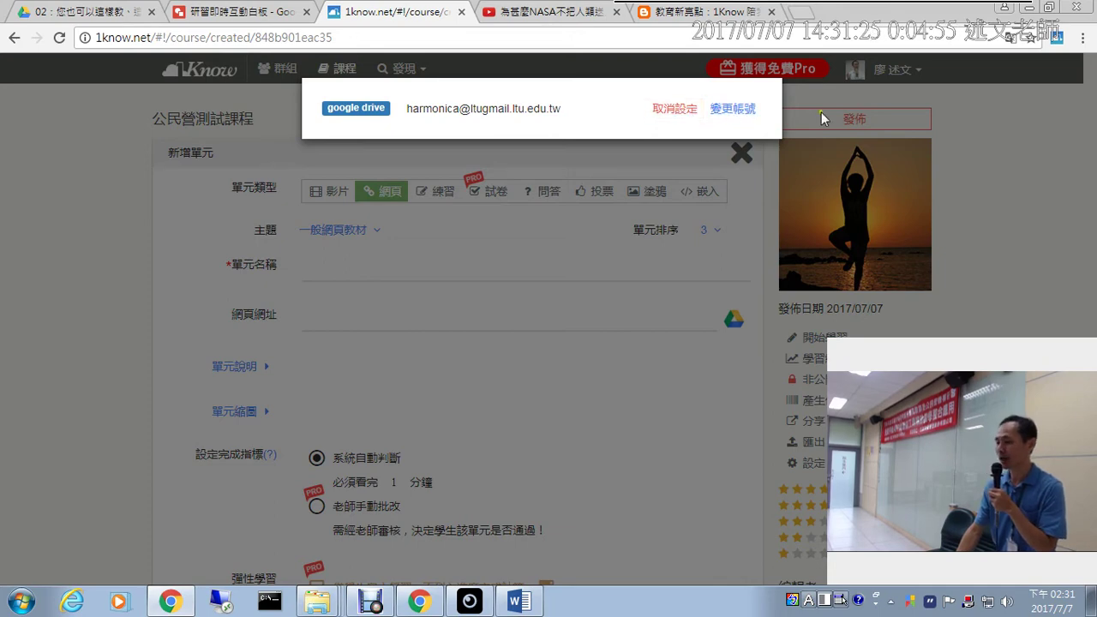
{"action": "left_click", "coordinate": [990, 150]}
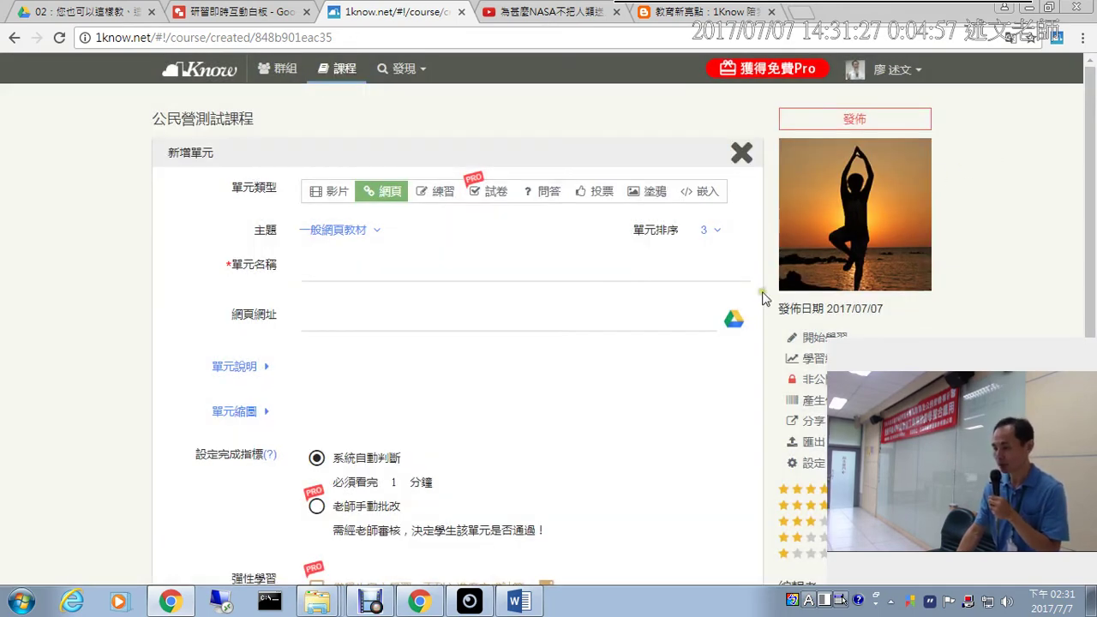
Step: Open the Google Drive file picker for the new unit, point out its Google 雲端硬碟 and 上傳 options, and view the file type filters
{"action": "left_click", "coordinate": [733, 326]}
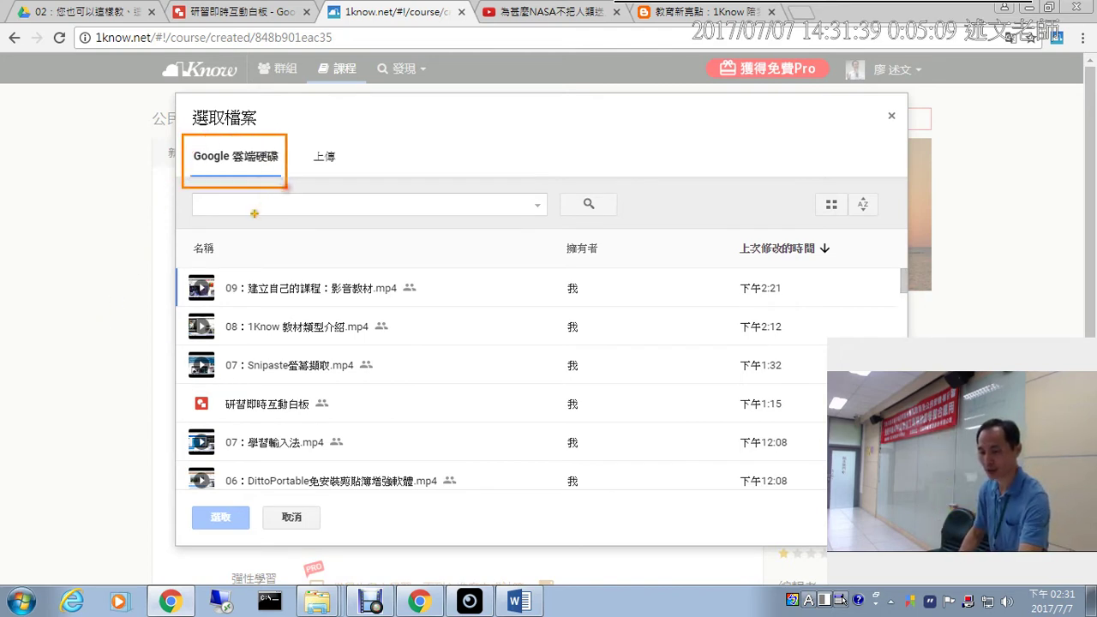
{"action": "mouse_move", "coordinate": [329, 213]}
{"action": "left_mouse_down"}
{"action": "mouse_move", "coordinate": [306, 221]}
{"action": "mouse_move", "coordinate": [331, 180]}
{"action": "mouse_move", "coordinate": [278, 247]}
{"action": "left_mouse_up"}
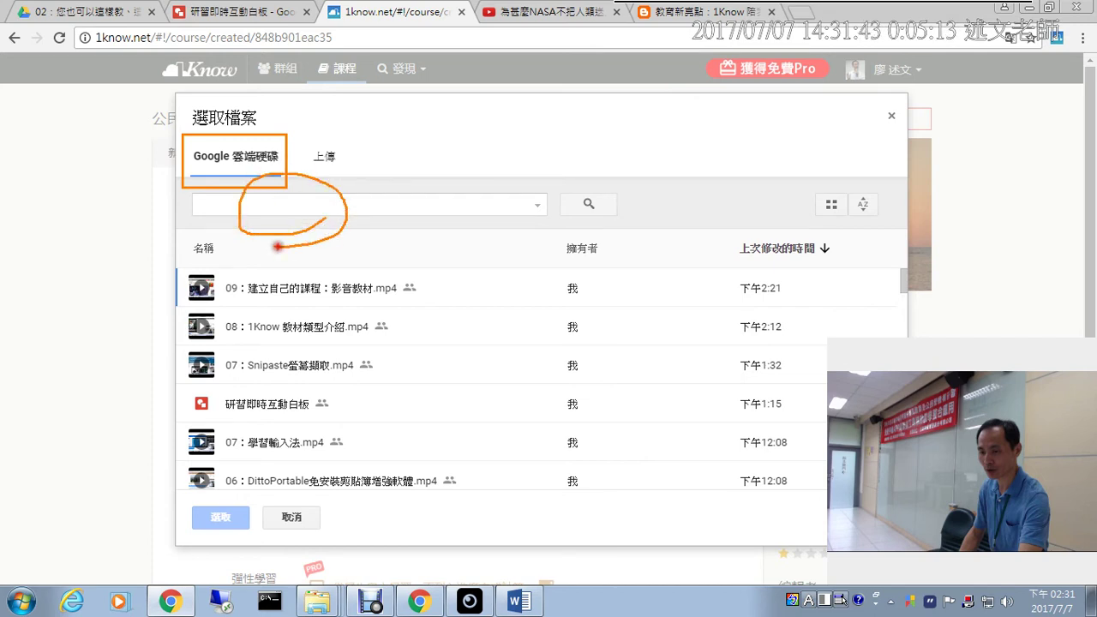
{"action": "mouse_move", "coordinate": [336, 174]}
{"action": "left_mouse_down"}
{"action": "mouse_move", "coordinate": [299, 163]}
{"action": "mouse_move", "coordinate": [350, 157]}
{"action": "mouse_move", "coordinate": [337, 181]}
{"action": "left_mouse_up"}
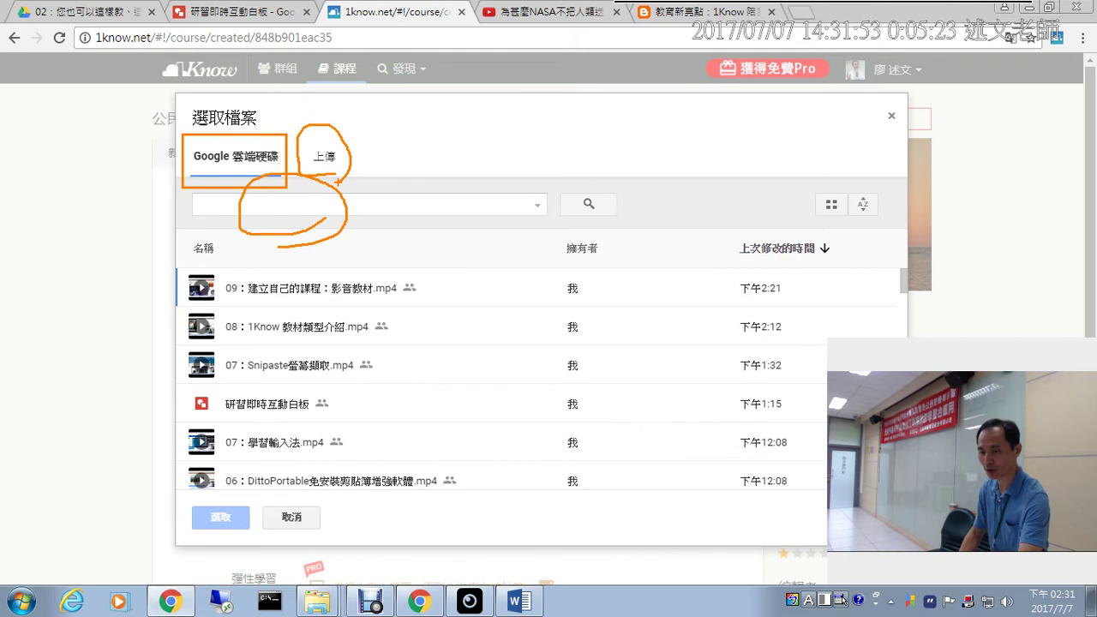
{"action": "mouse_move", "coordinate": [434, 109]}
{"action": "left_mouse_down"}
{"action": "mouse_move", "coordinate": [371, 156]}
{"action": "mouse_move", "coordinate": [424, 155]}
{"action": "left_mouse_up"}
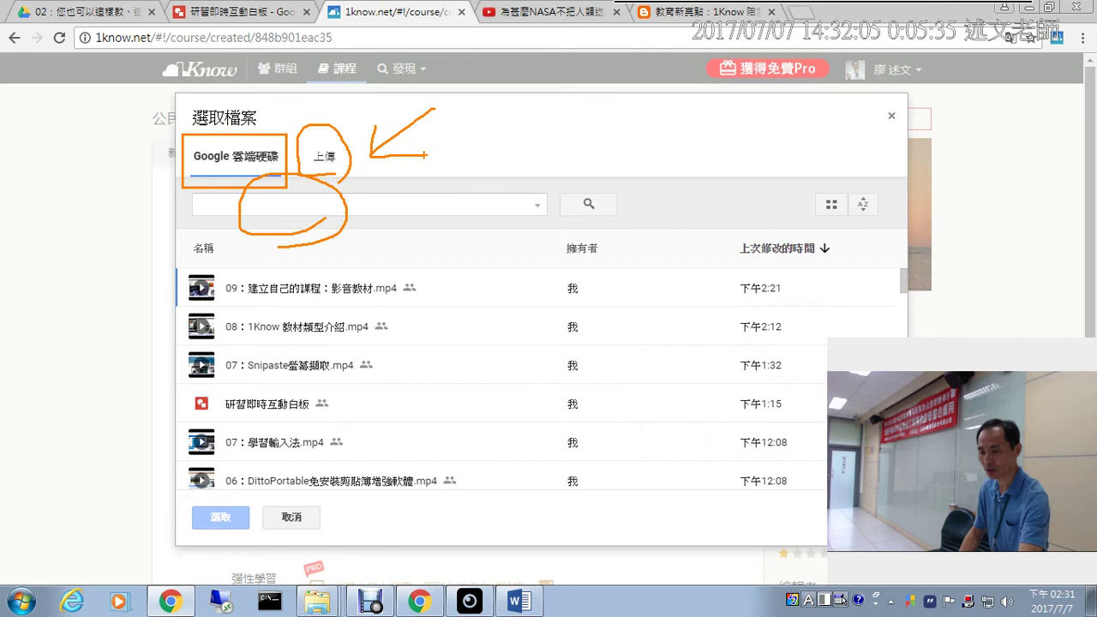
{"action": "key", "text": "e"}
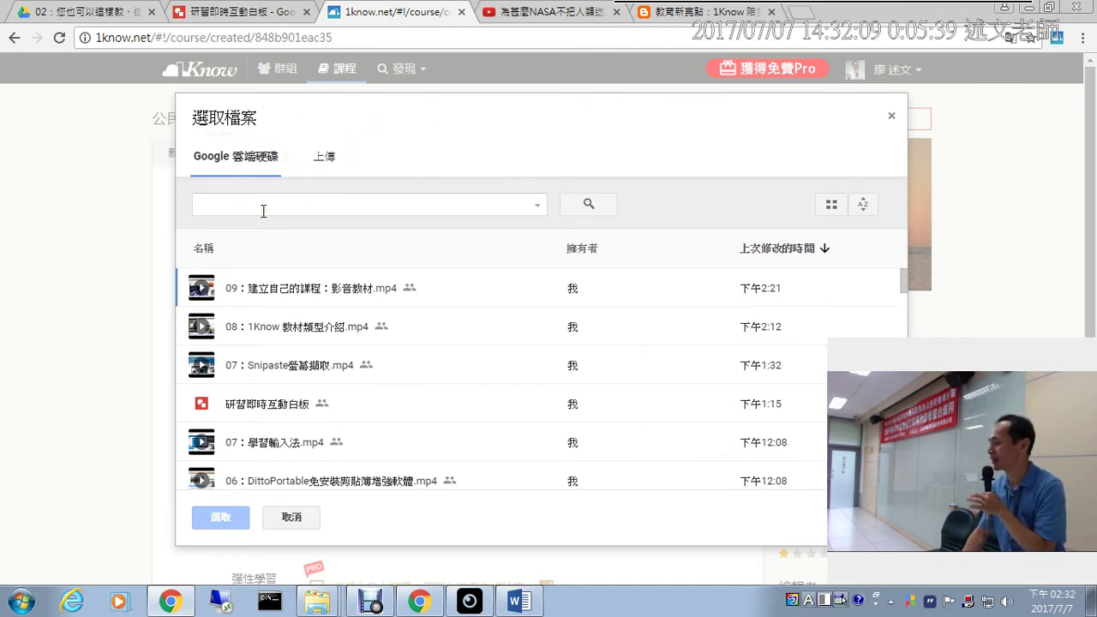
{"action": "left_click", "coordinate": [535, 205]}
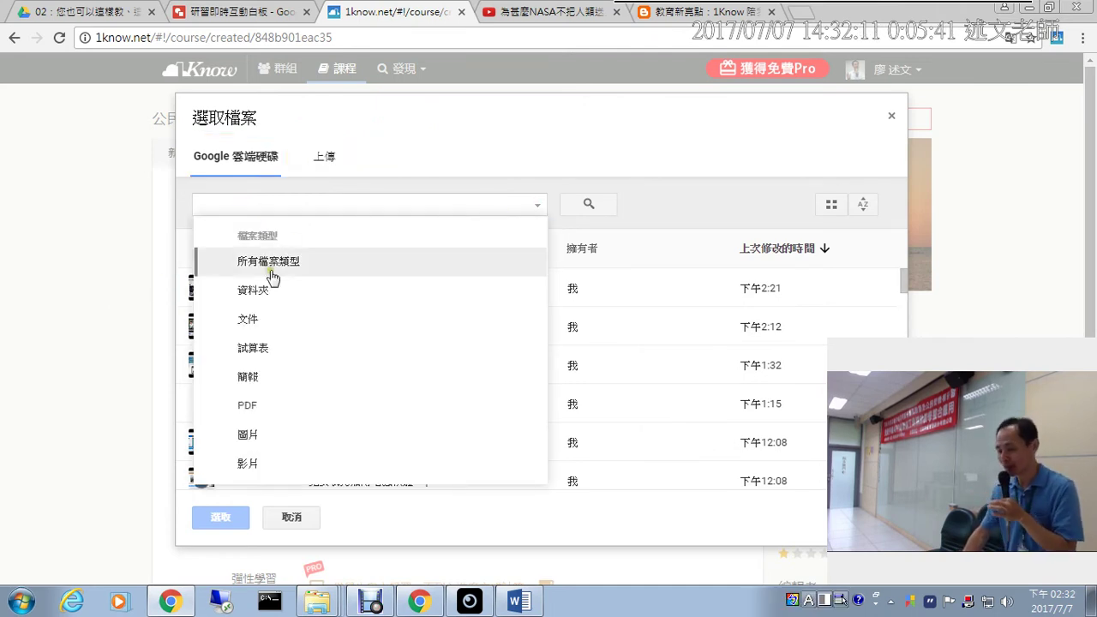
{"action": "left_click", "coordinate": [445, 208]}
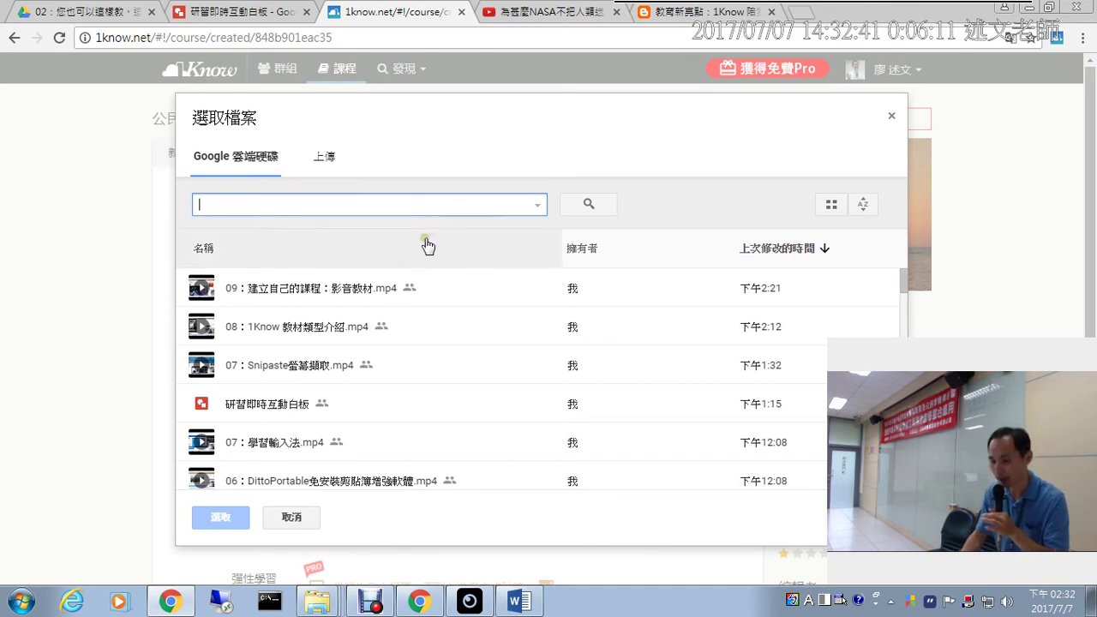
Step: Choose 99普通高中課程綱要.pdf from Google Drive as the content of the new 網頁 unit
{"action": "scroll", "coordinate": [338, 391], "scroll_direction": "down", "scroll_amount": 3}
{"action": "scroll", "coordinate": [338, 391], "scroll_direction": "down", "scroll_amount": 2}
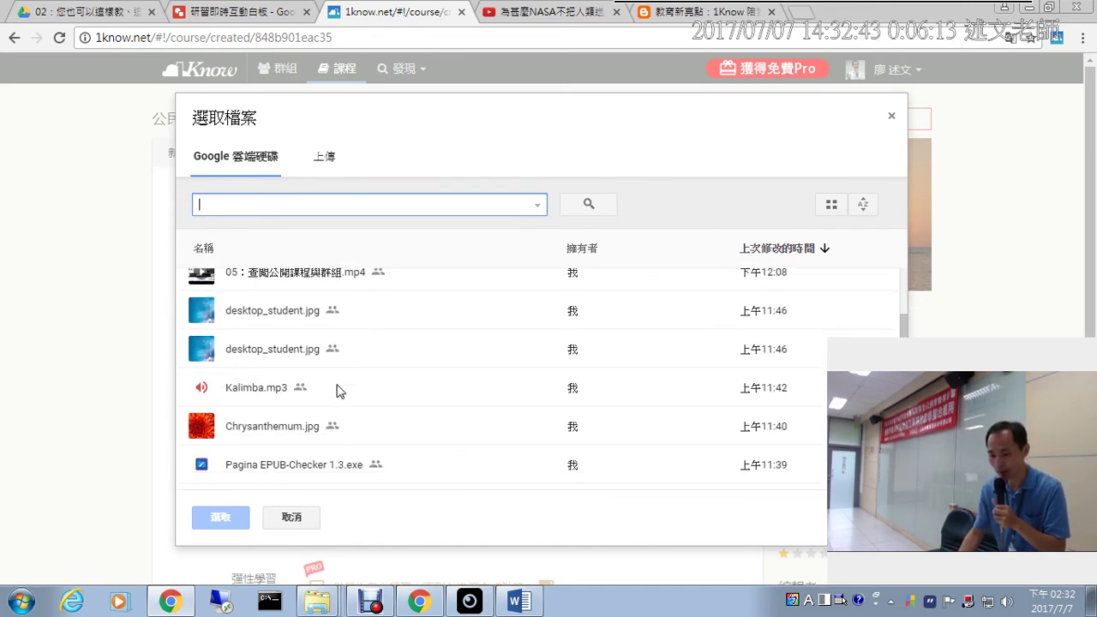
{"action": "scroll", "coordinate": [338, 390], "scroll_direction": "down", "scroll_amount": 3}
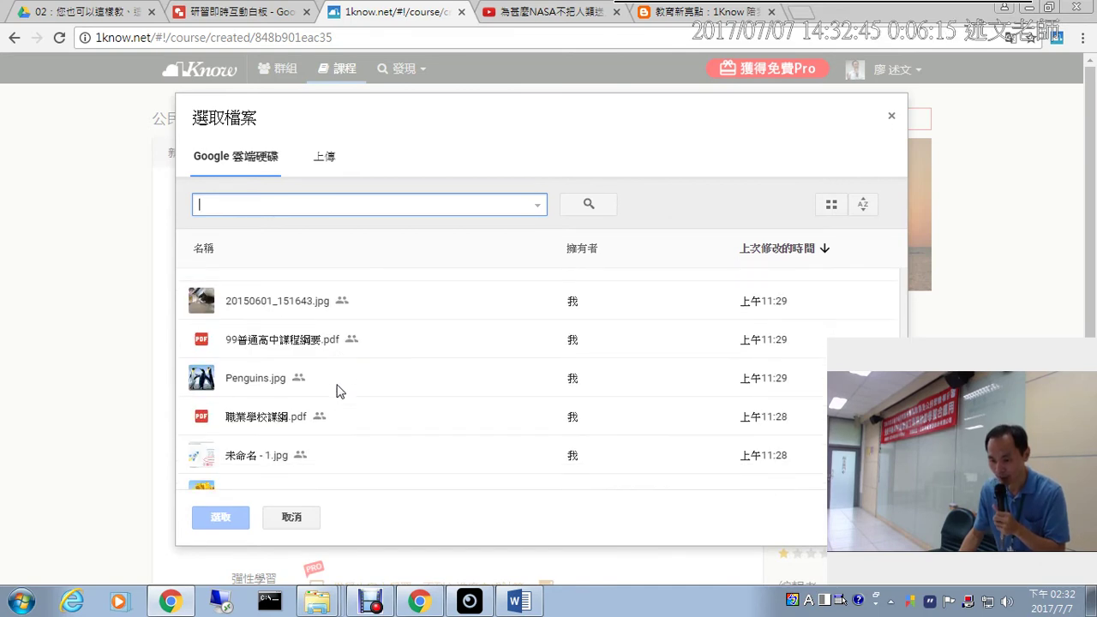
{"action": "left_click", "coordinate": [297, 341]}
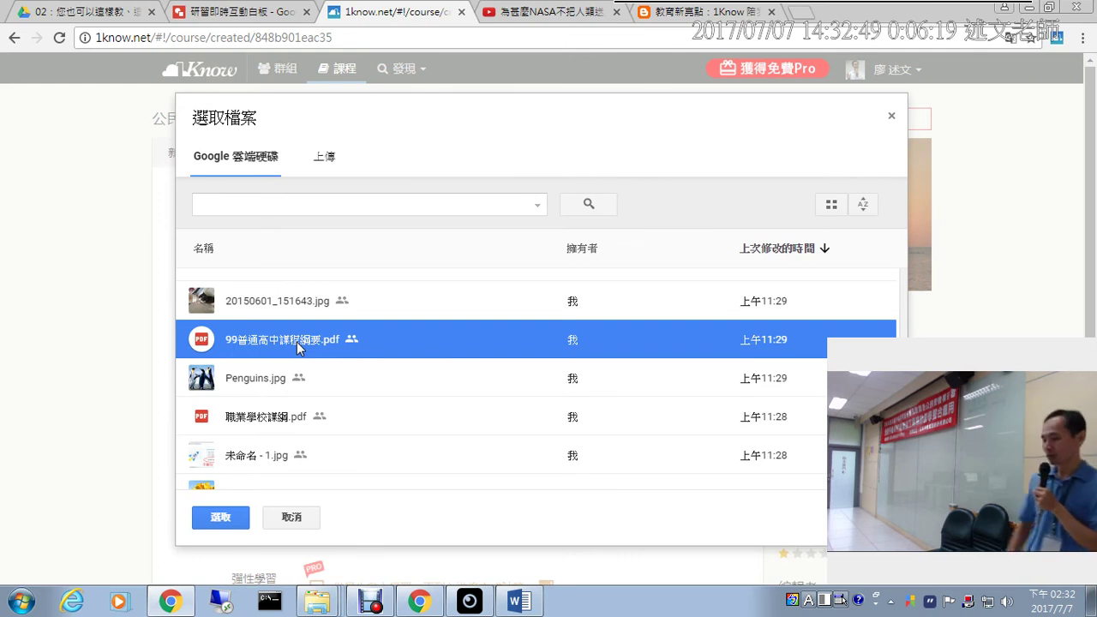
{"action": "left_click", "coordinate": [211, 517]}
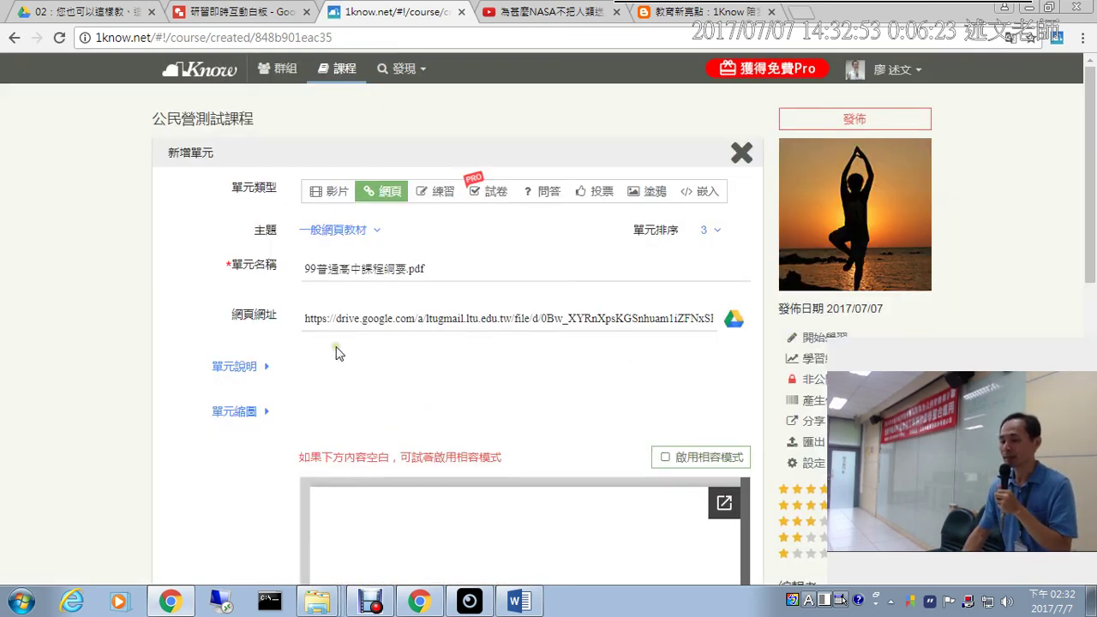
Step: Point out the filled-in 單元名稱 and the embedded PDF preview of the unit, and save it
{"action": "left_click", "coordinate": [304, 264]}
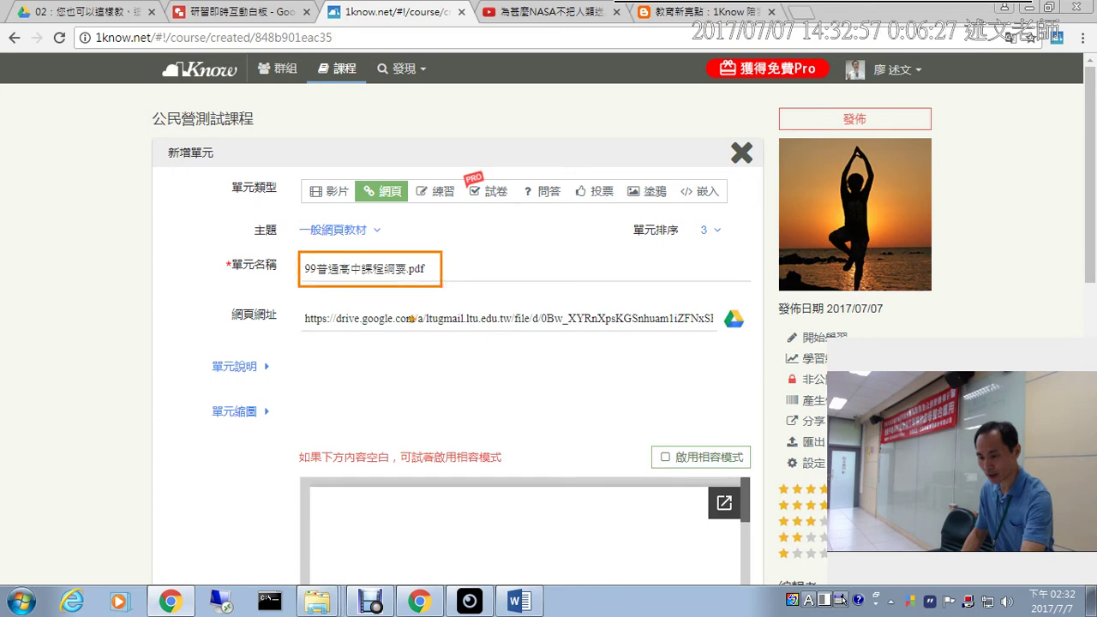
{"action": "scroll", "coordinate": [267, 356], "scroll_direction": "down", "scroll_amount": 5}
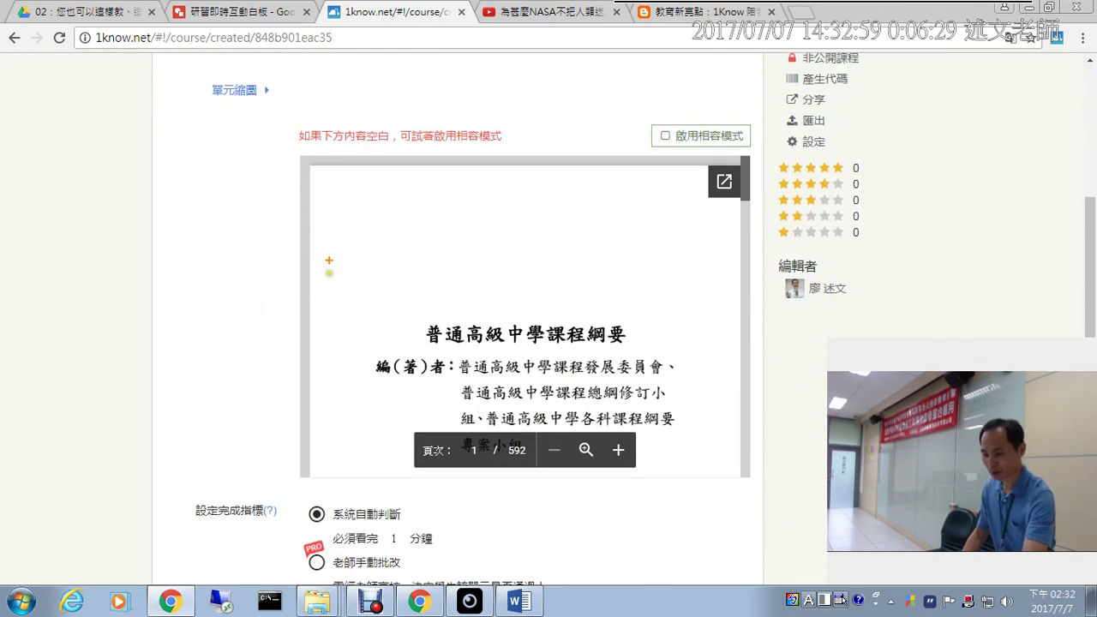
{"action": "mouse_move", "coordinate": [335, 211]}
{"action": "left_mouse_down"}
{"action": "mouse_move", "coordinate": [657, 527]}
{"action": "mouse_move", "coordinate": [721, 515]}
{"action": "left_mouse_up"}
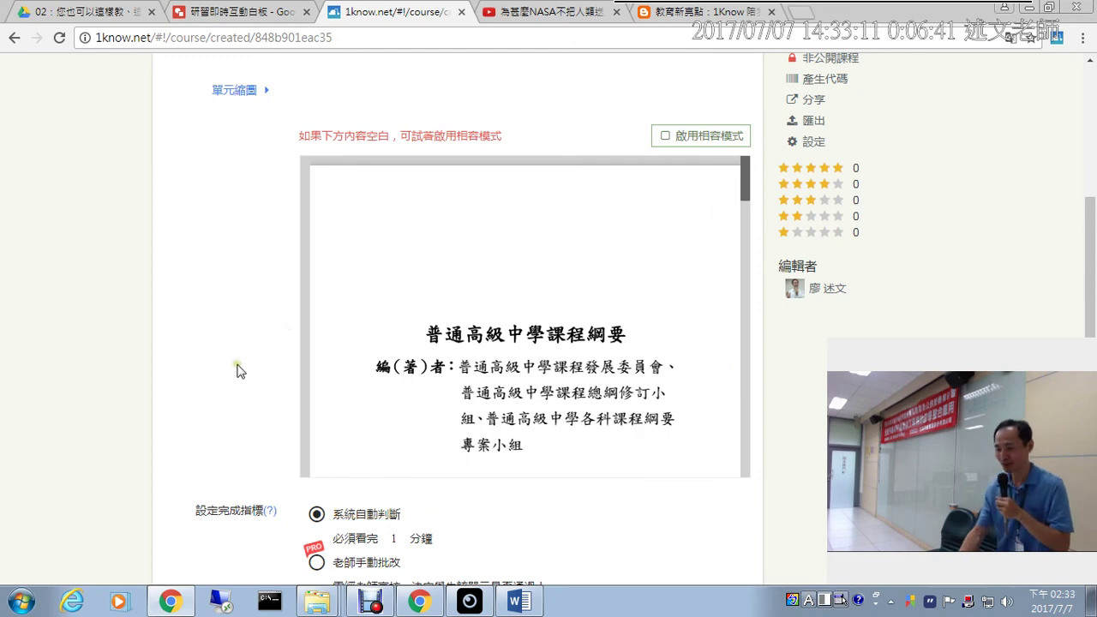
{"action": "scroll", "coordinate": [656, 381], "scroll_direction": "down", "scroll_amount": 4}
{"action": "left_click", "coordinate": [730, 381]}
{"action": "scroll", "coordinate": [737, 386], "scroll_direction": "up", "scroll_amount": 5}
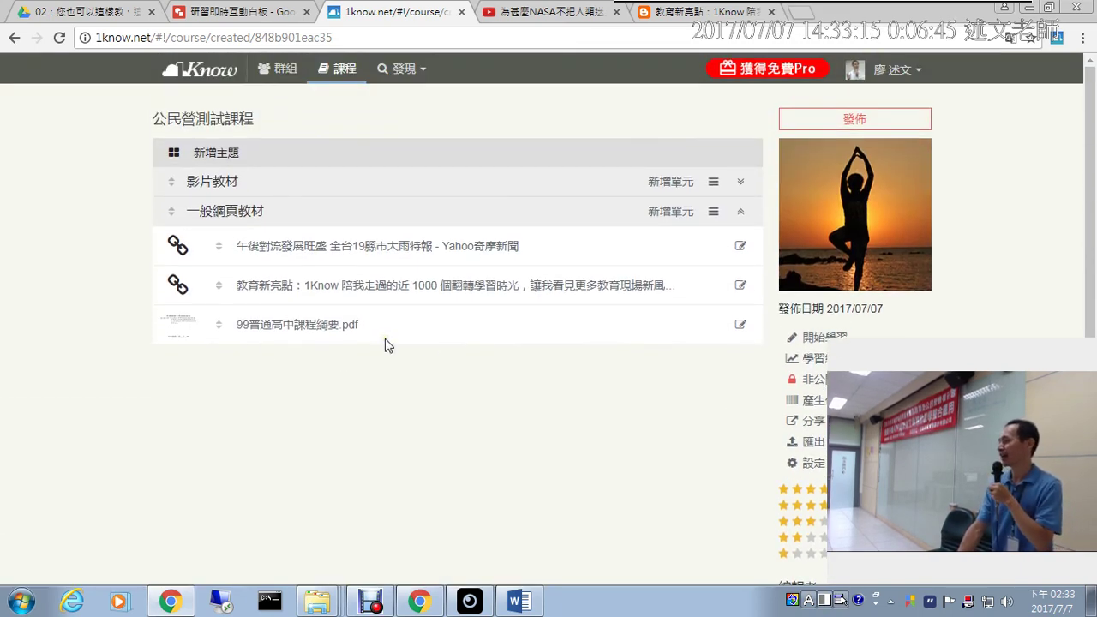
Step: Start another 網頁 unit in the 一般網頁教材 topic and open its Google Drive file picker
{"action": "left_click", "coordinate": [662, 211]}
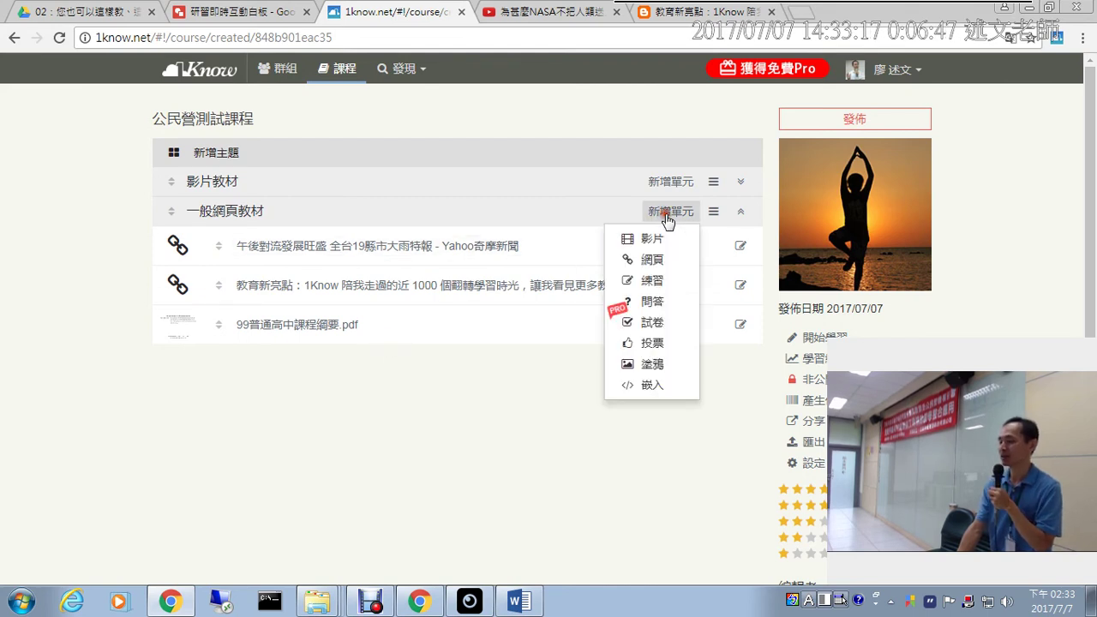
{"action": "left_click", "coordinate": [655, 261]}
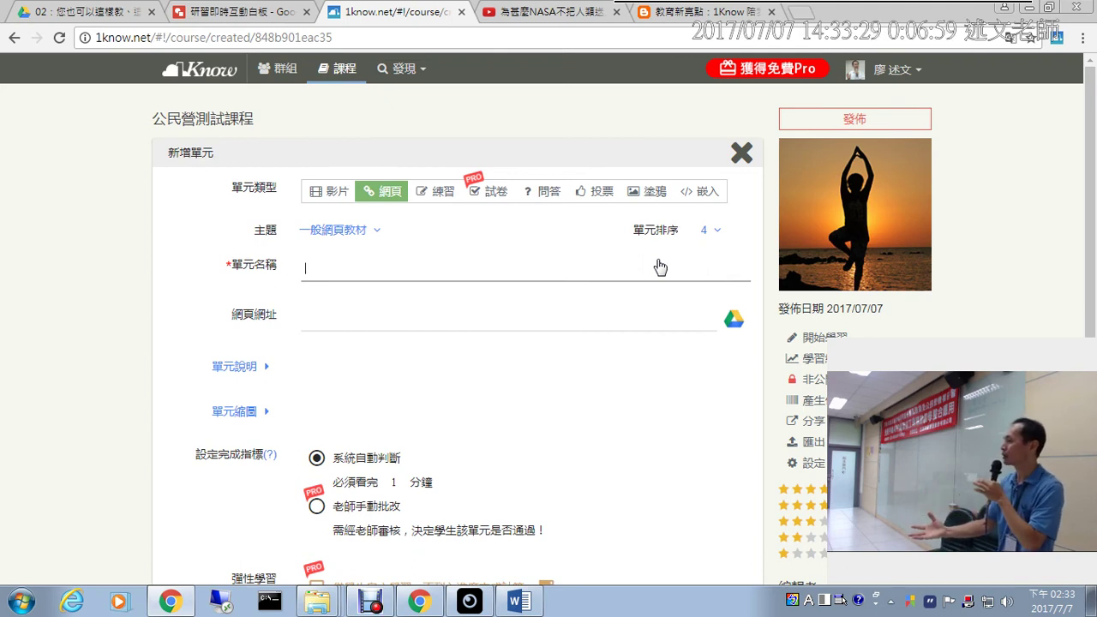
{"action": "left_click", "coordinate": [733, 320]}
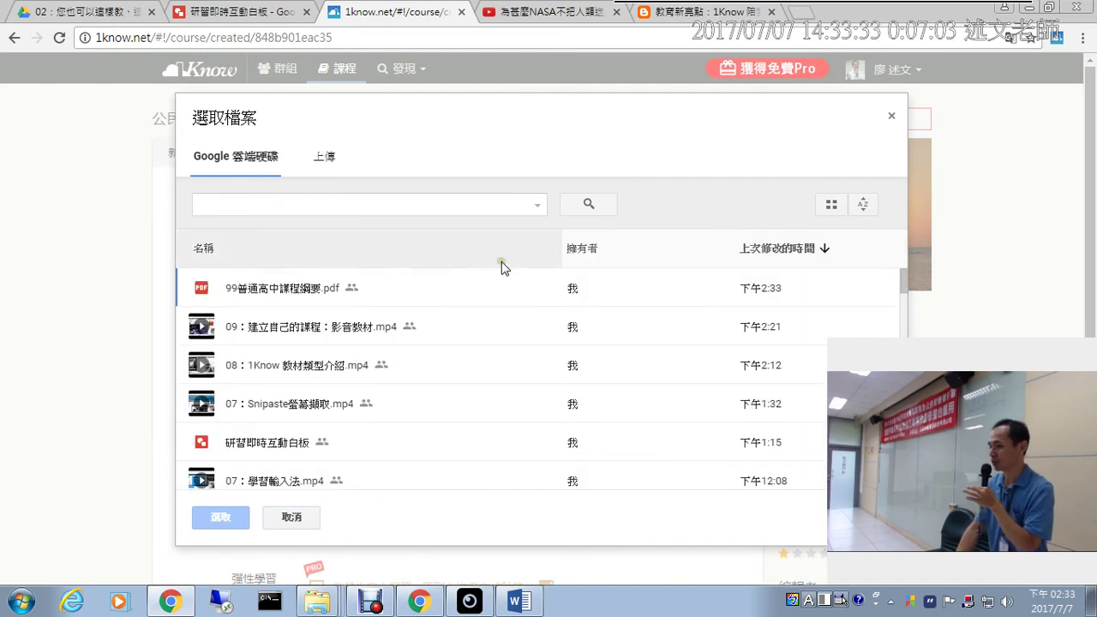
{"action": "left_click", "coordinate": [361, 208]}
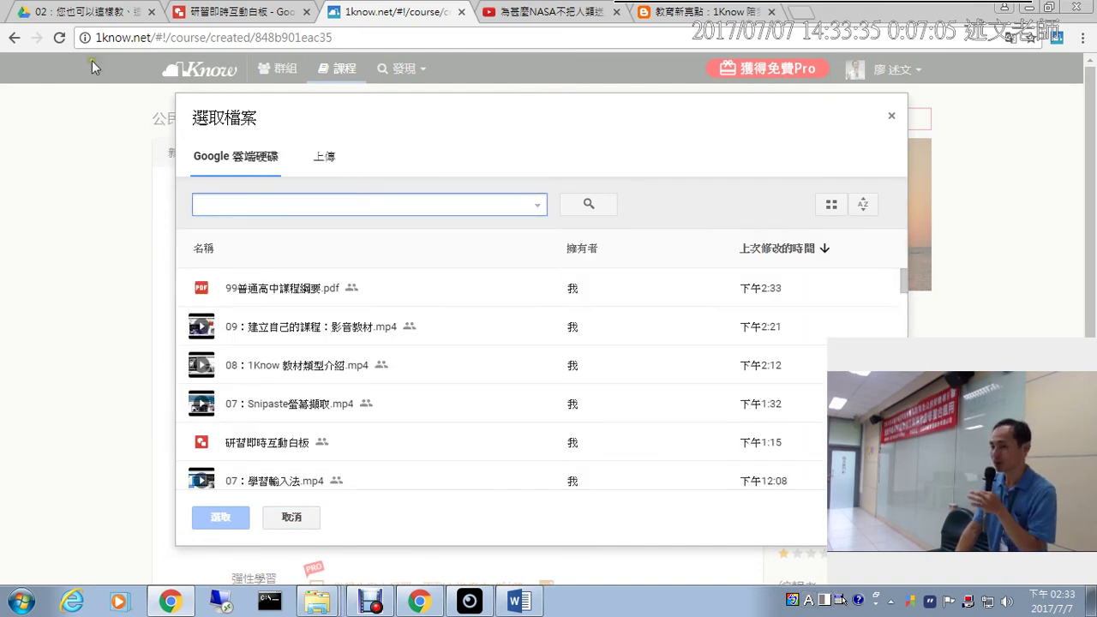
Step: Switch to Google Drive and look through the folders in 我的雲端硬碟, highlighting 04.研習錄影影片 and 02.上課分享資料夾
{"action": "left_click", "coordinate": [75, 12]}
{"action": "left_click", "coordinate": [97, 176]}
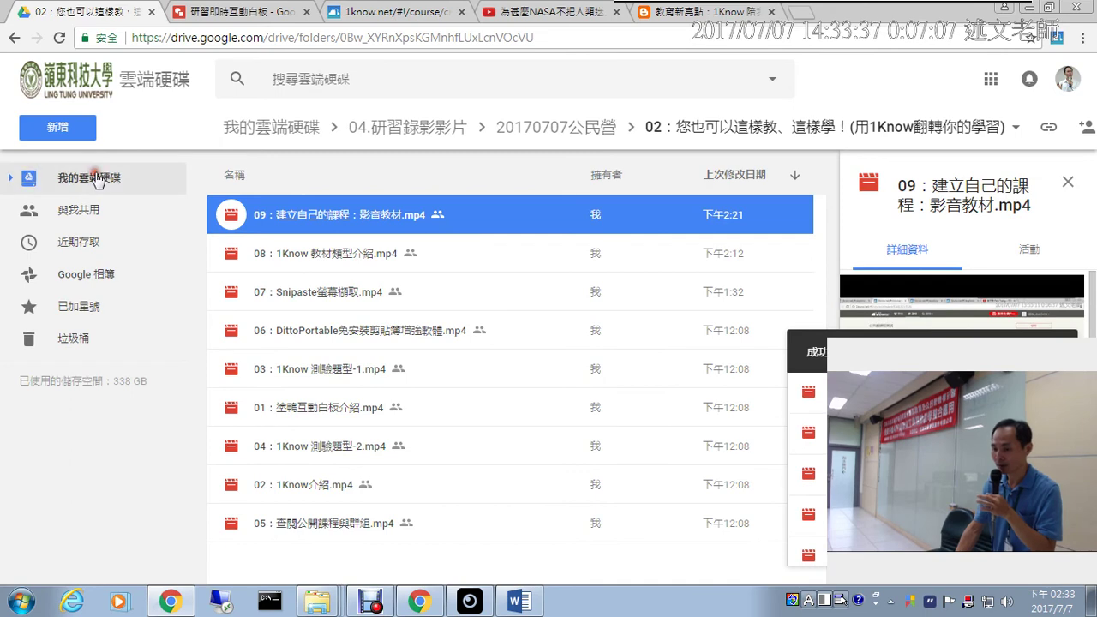
{"action": "scroll", "coordinate": [339, 394], "scroll_direction": "down", "scroll_amount": 5}
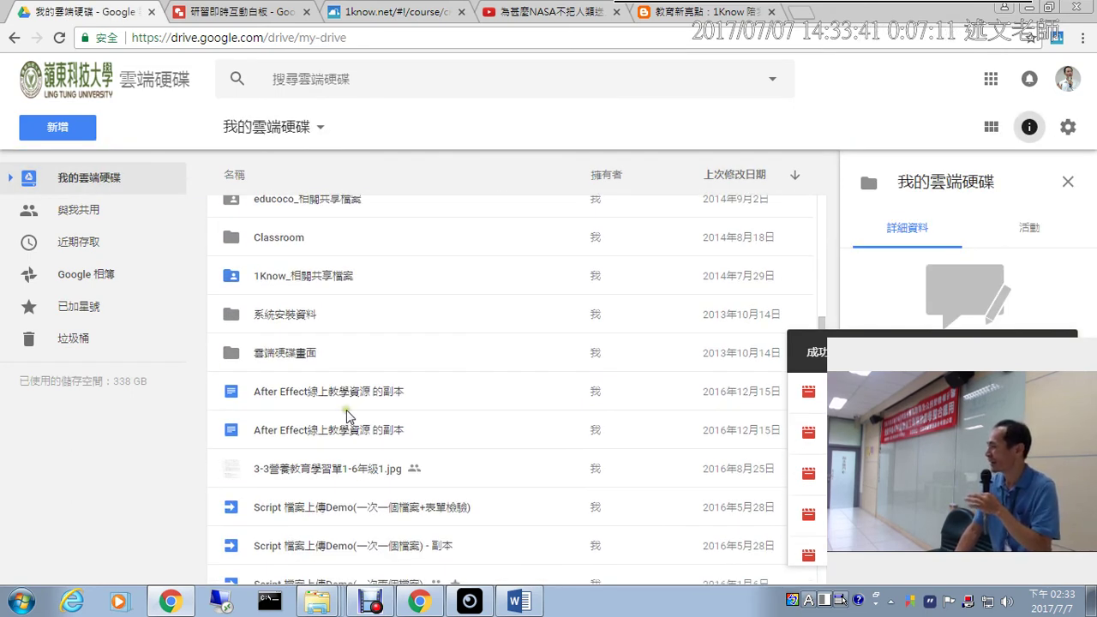
{"action": "scroll", "coordinate": [346, 410], "scroll_direction": "up", "scroll_amount": 3}
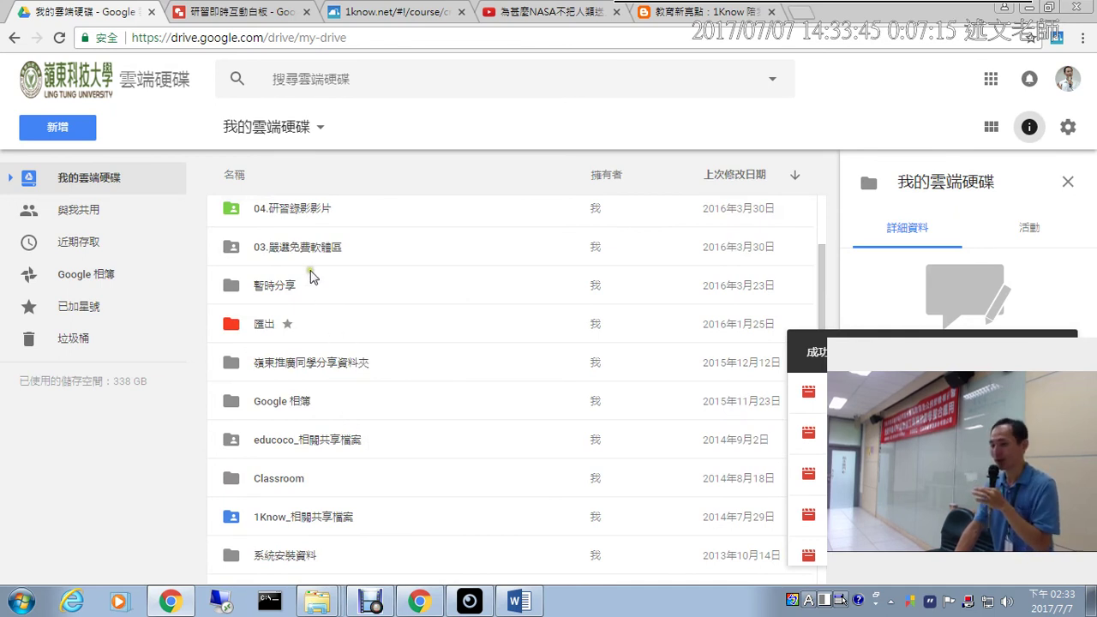
{"action": "scroll", "coordinate": [303, 296], "scroll_direction": "up", "scroll_amount": 2}
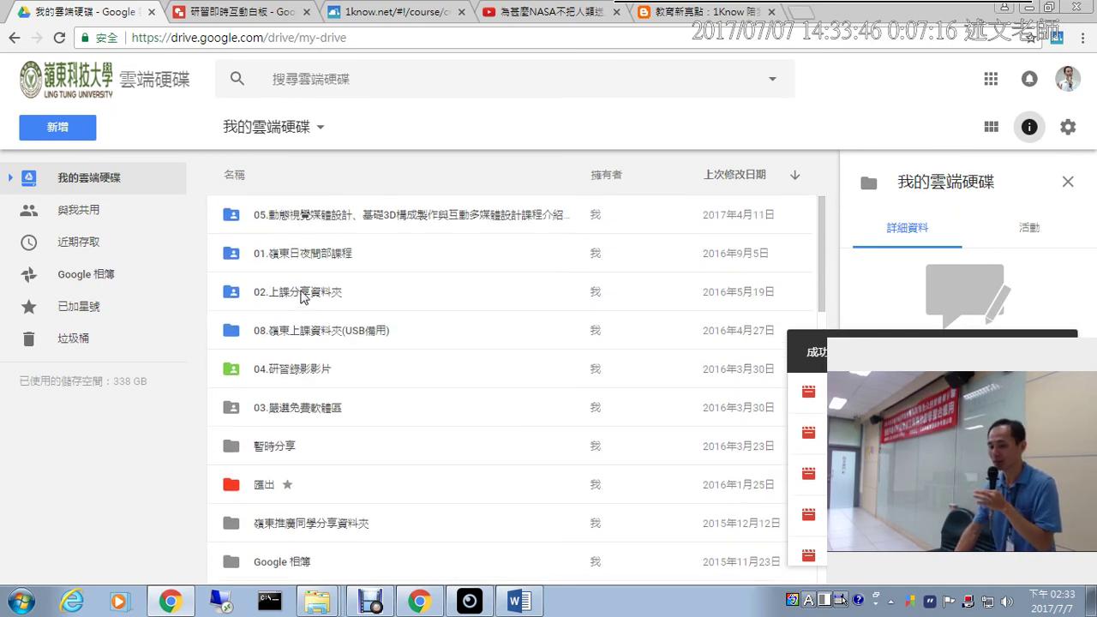
{"action": "left_click", "coordinate": [304, 380]}
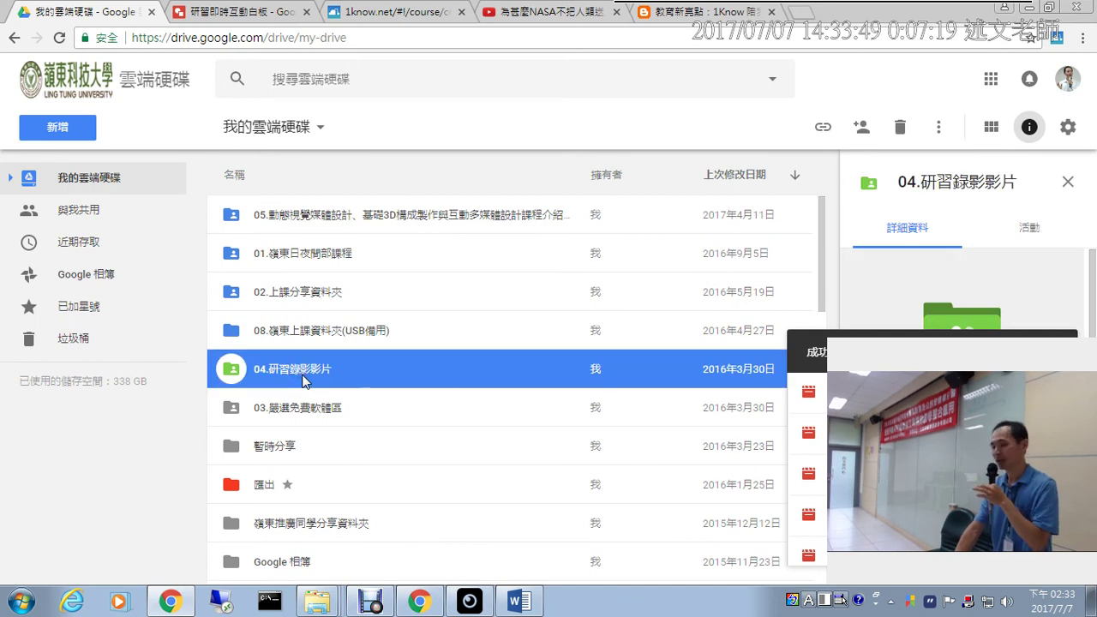
{"action": "left_click", "coordinate": [306, 295]}
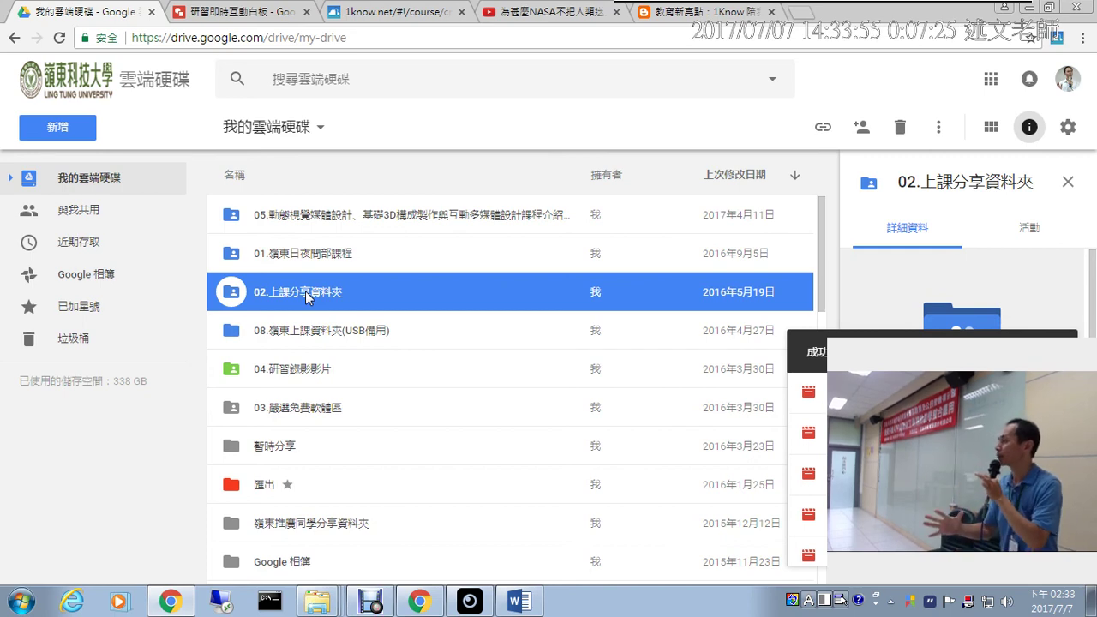
Step: Back in 1Know, filter the Drive file picker by 文件 and choose 1060713新生報到工作項目.docx for the new unit
{"action": "left_click", "coordinate": [383, 13]}
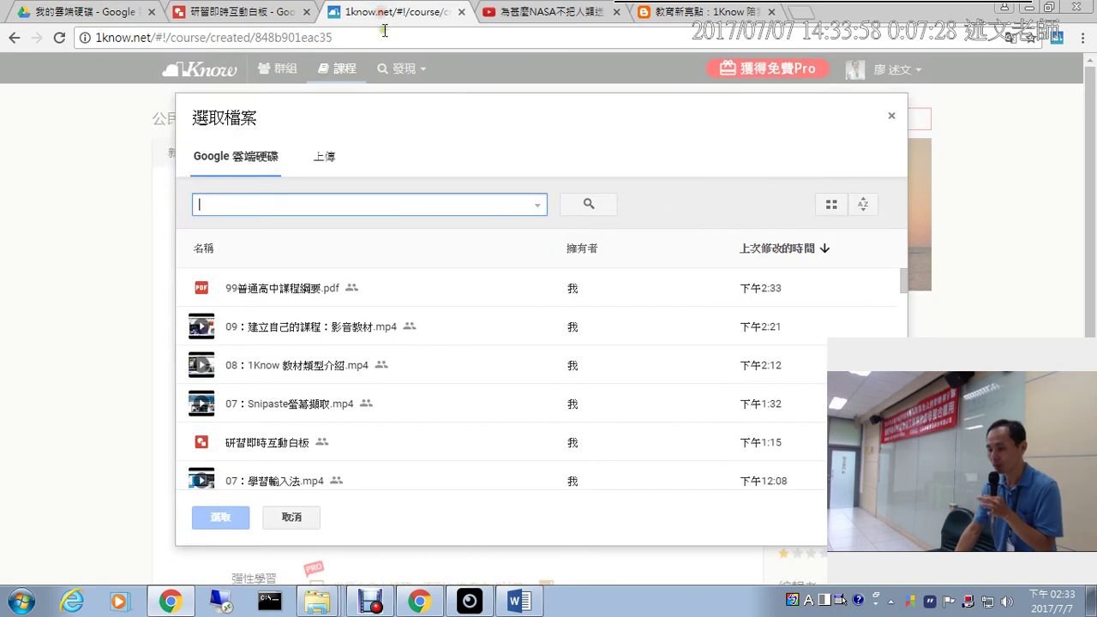
{"action": "left_click", "coordinate": [537, 205]}
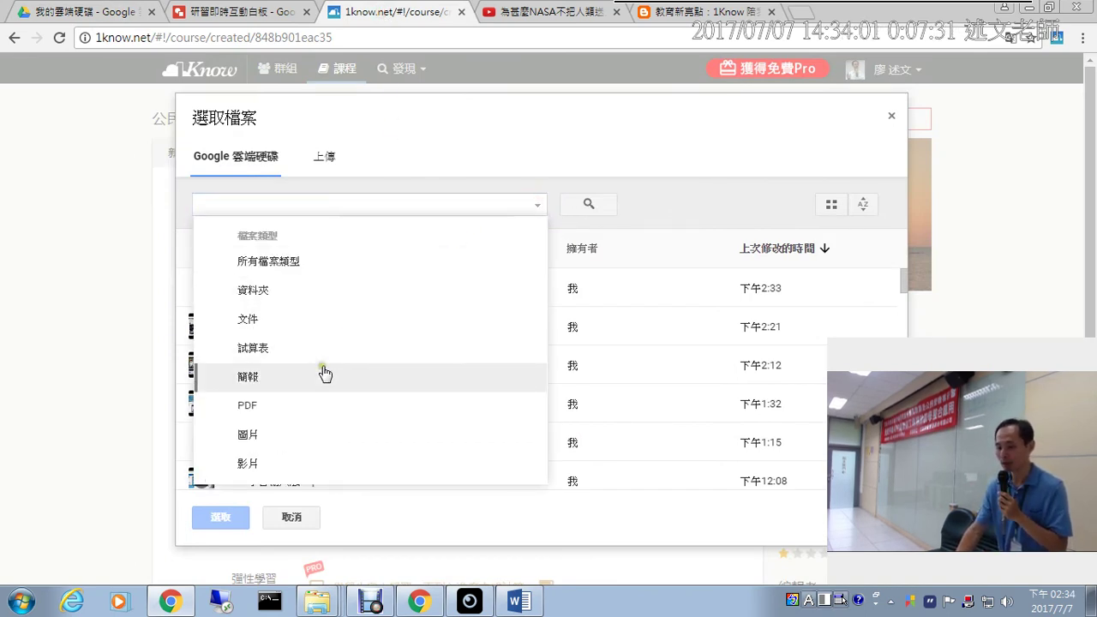
{"action": "left_click", "coordinate": [275, 320]}
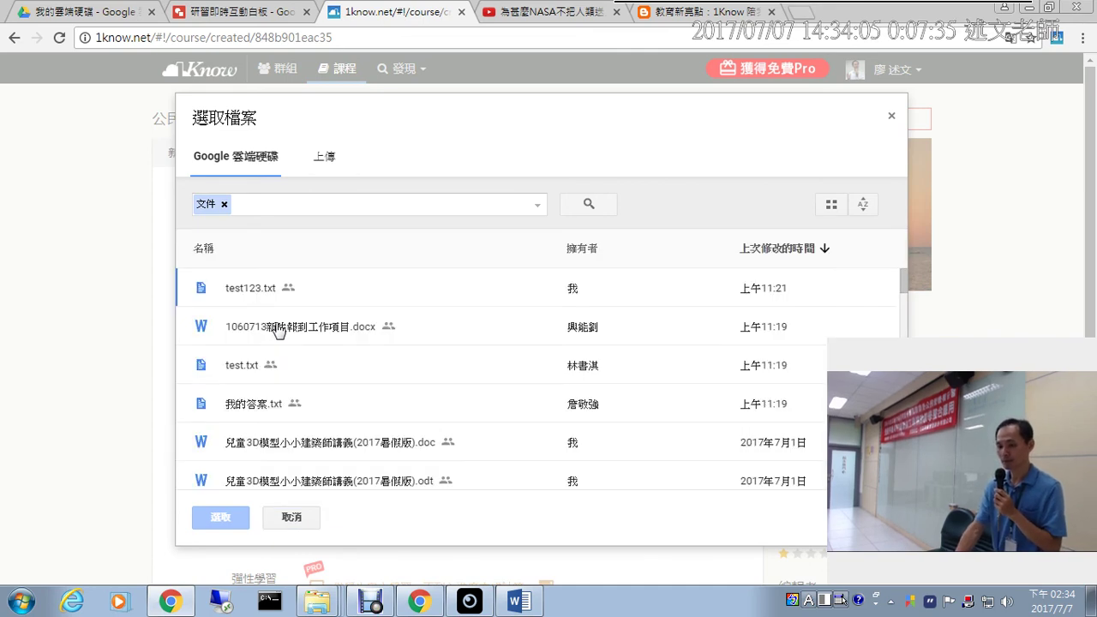
{"action": "left_click", "coordinate": [262, 331]}
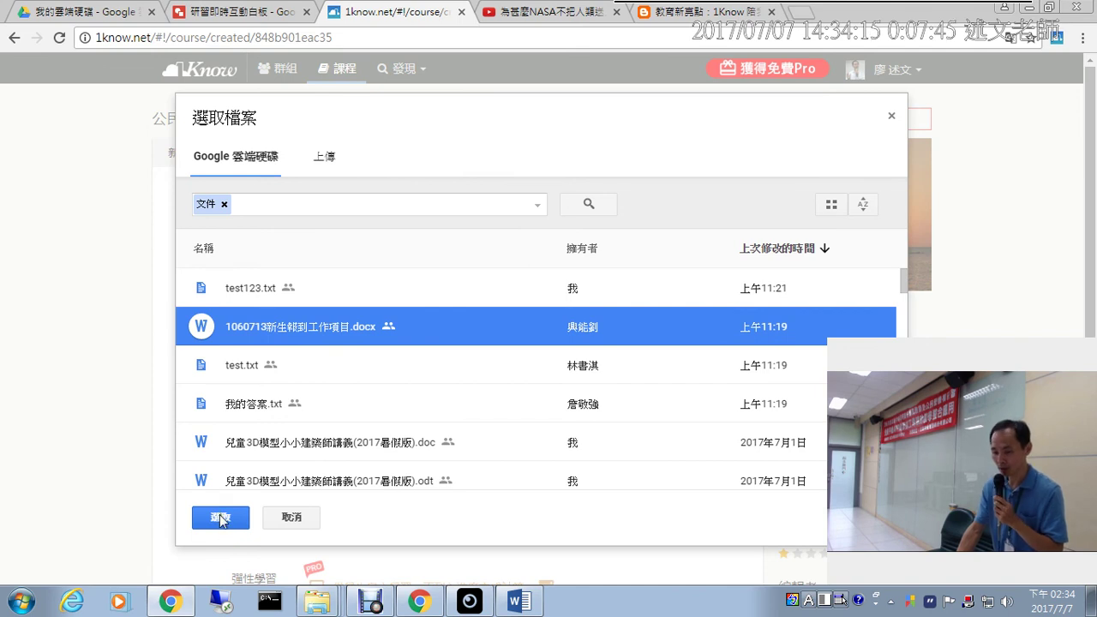
{"action": "left_click", "coordinate": [273, 452]}
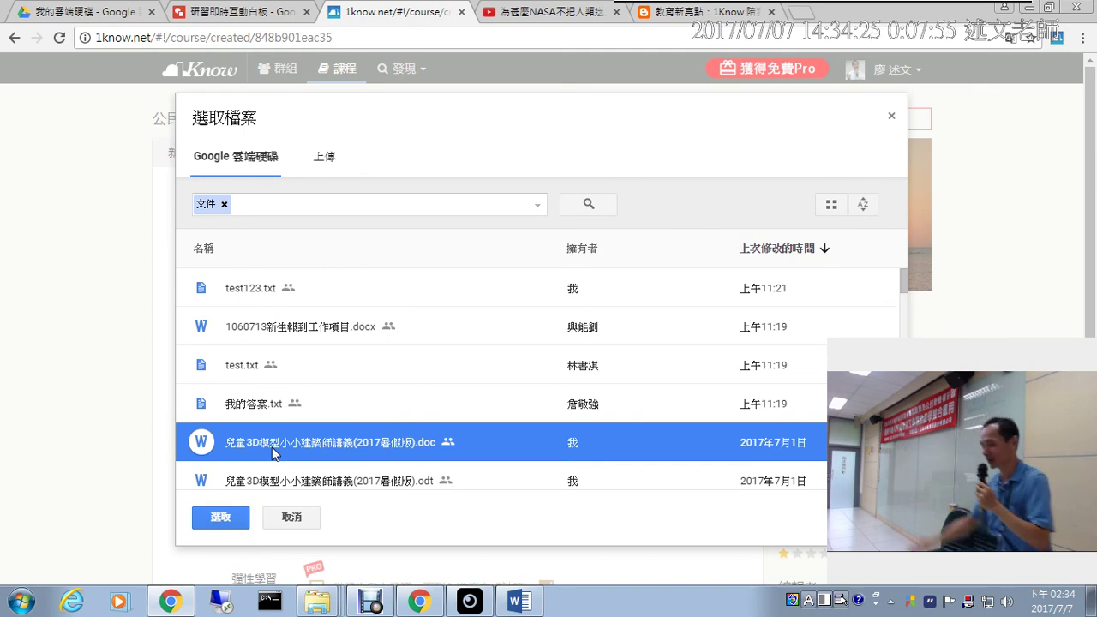
{"action": "left_click", "coordinate": [285, 330]}
{"action": "left_click", "coordinate": [228, 518]}
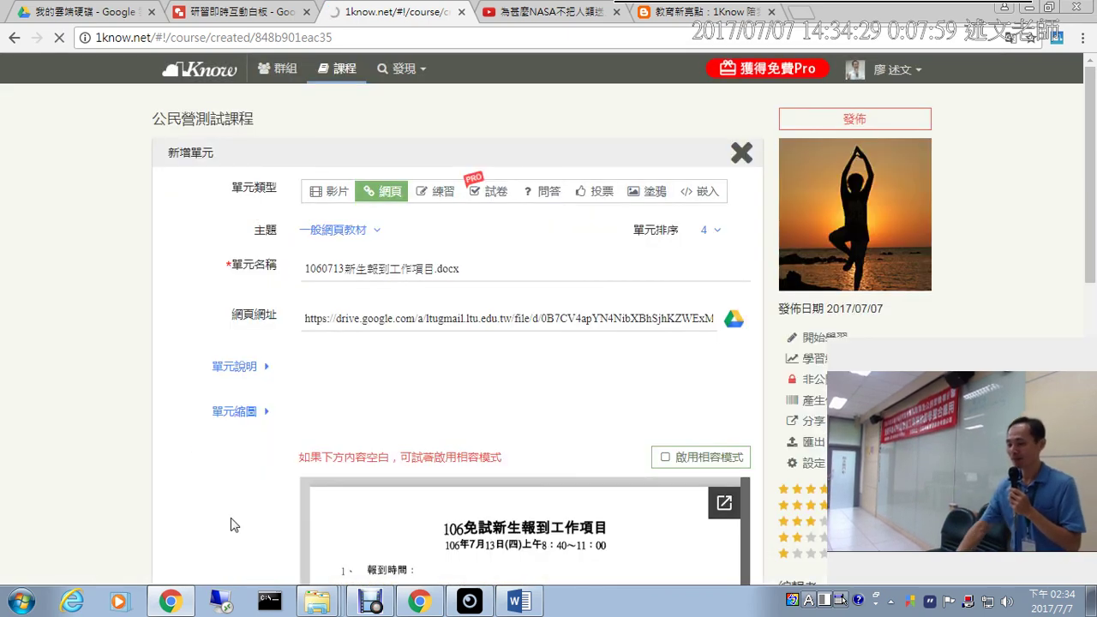
Step: Check the embedded preview of the Word document and save the unit
{"action": "scroll", "coordinate": [230, 525], "scroll_direction": "down", "scroll_amount": 4}
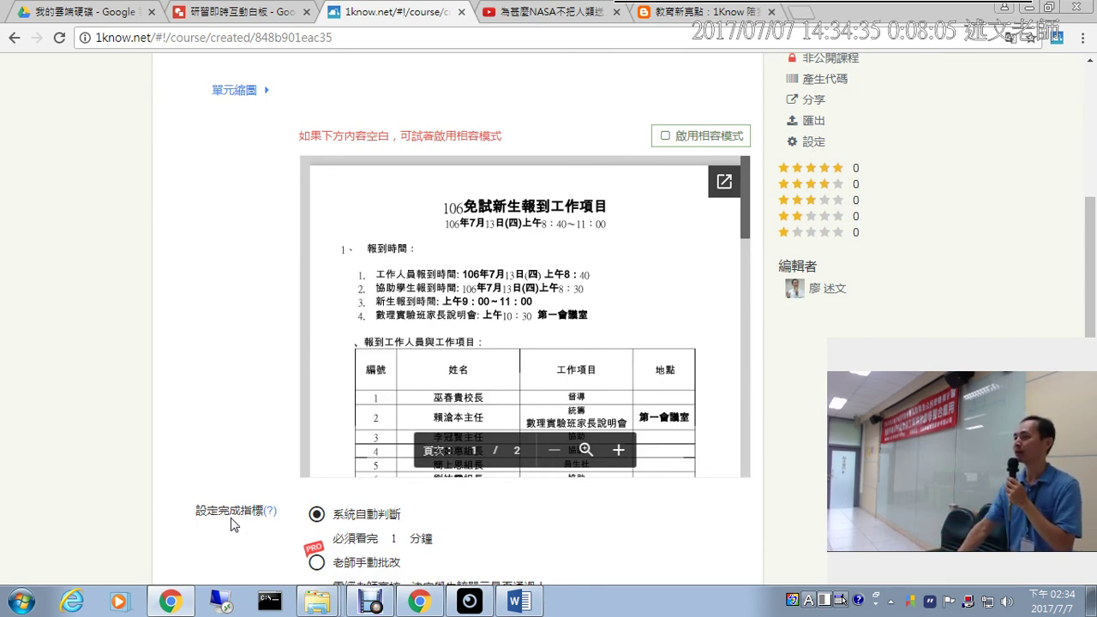
{"action": "scroll", "coordinate": [231, 525], "scroll_direction": "down", "scroll_amount": 1}
{"action": "scroll", "coordinate": [231, 525], "scroll_direction": "down", "scroll_amount": 3}
{"action": "left_click", "coordinate": [736, 460]}
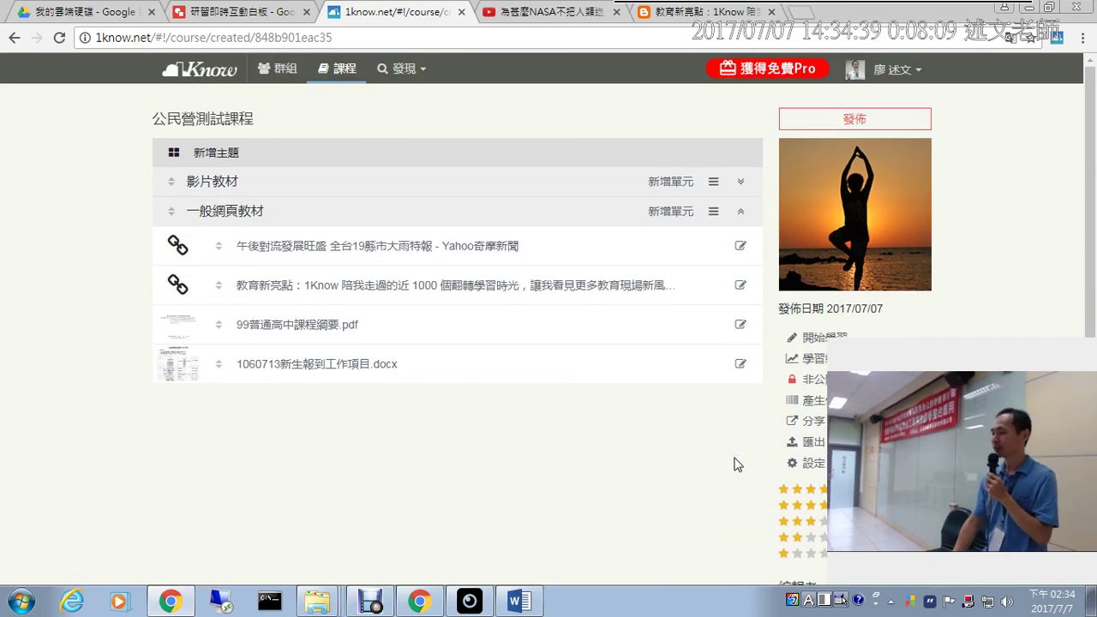
Step: Publish the 公民營測試課程 course and open its learner view
{"action": "left_click", "coordinate": [832, 123]}
{"action": "left_click", "coordinate": [797, 139]}
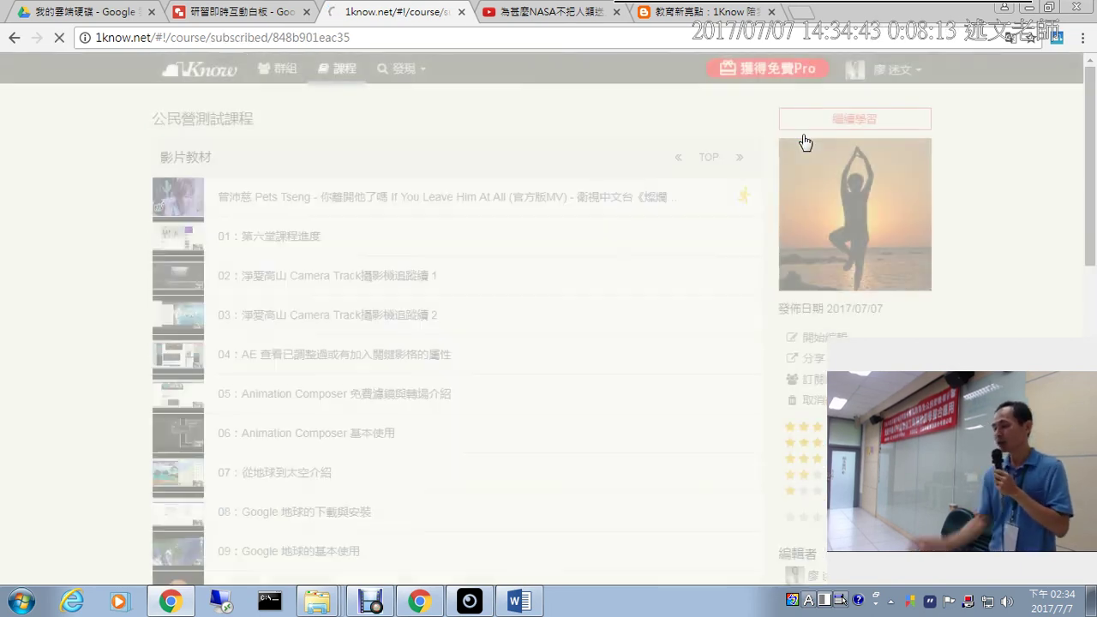